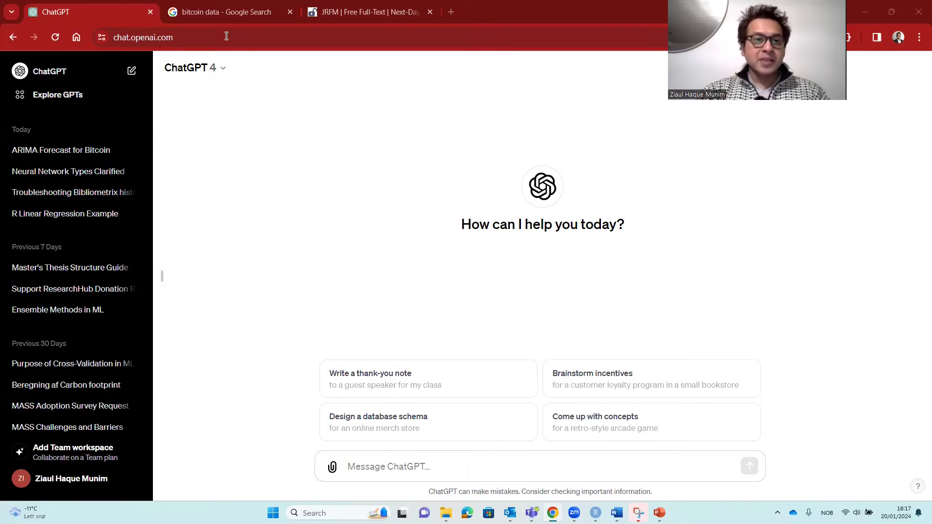
- From the 'bitcoin data' Google results, open Yahoo Finance's Bitcoin USD (BTC-USD) price history page
left_click(222, 11)
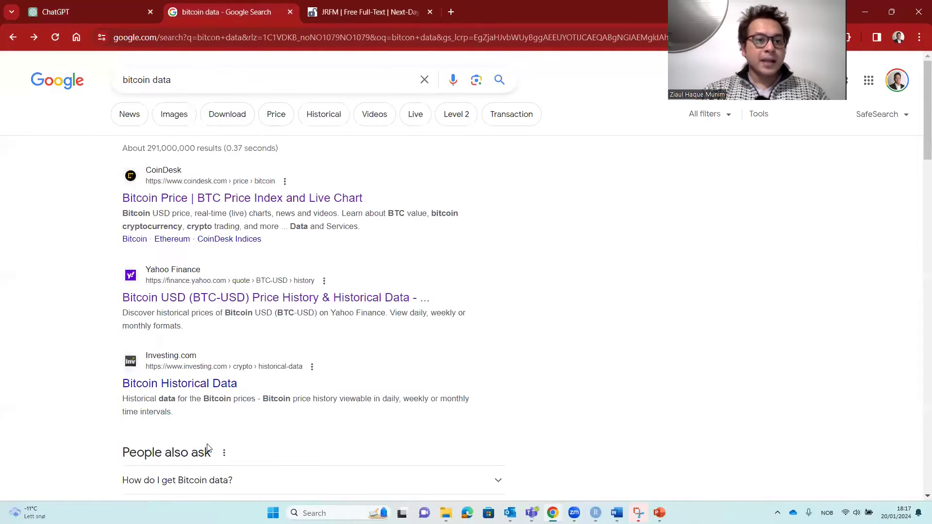
scroll(243, 199, "down", 1)
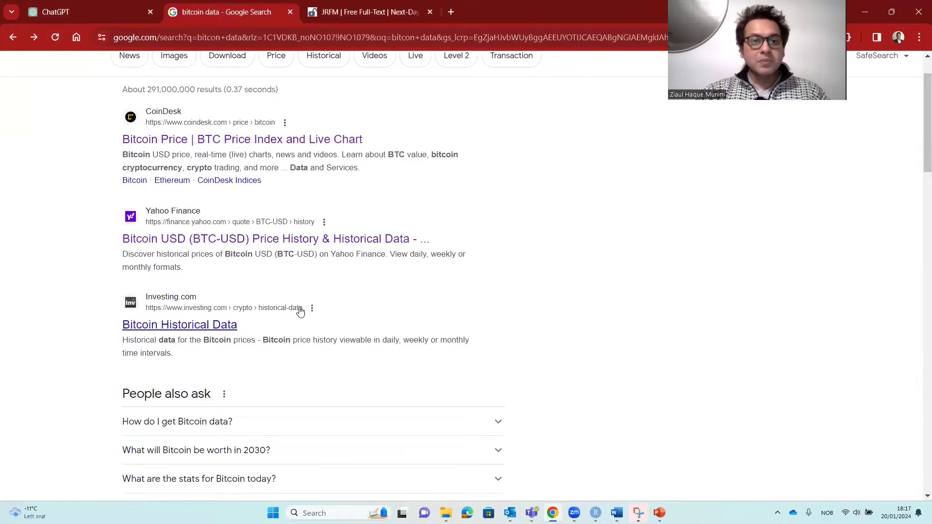
scroll(298, 308, "up", 1)
left_click(213, 298)
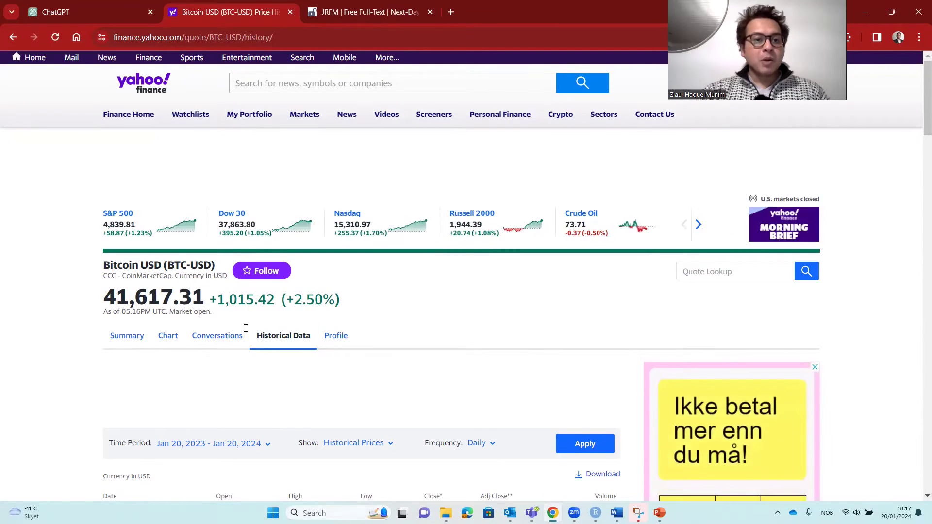
- Open the Time Period settings on the BTC-USD historical data page
scroll(383, 309, "down", 2)
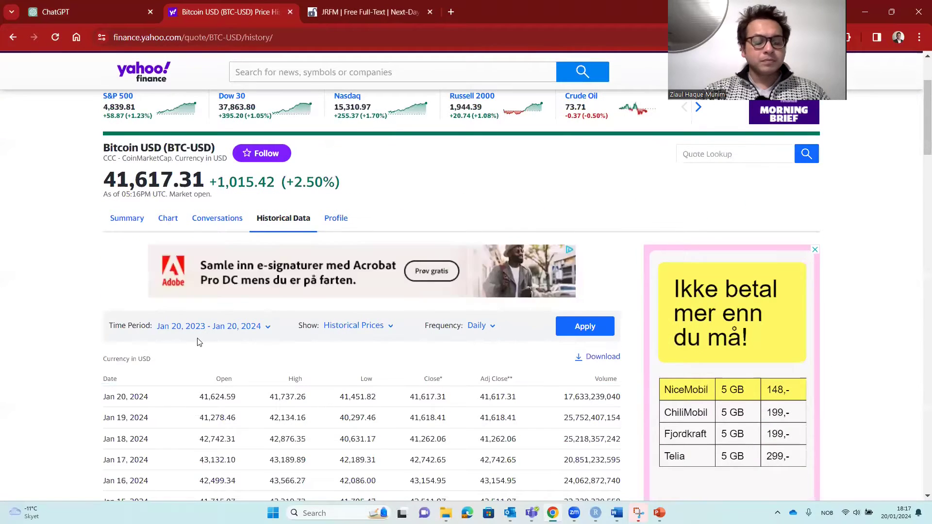
scroll(204, 306, "down", 1)
left_click(210, 268)
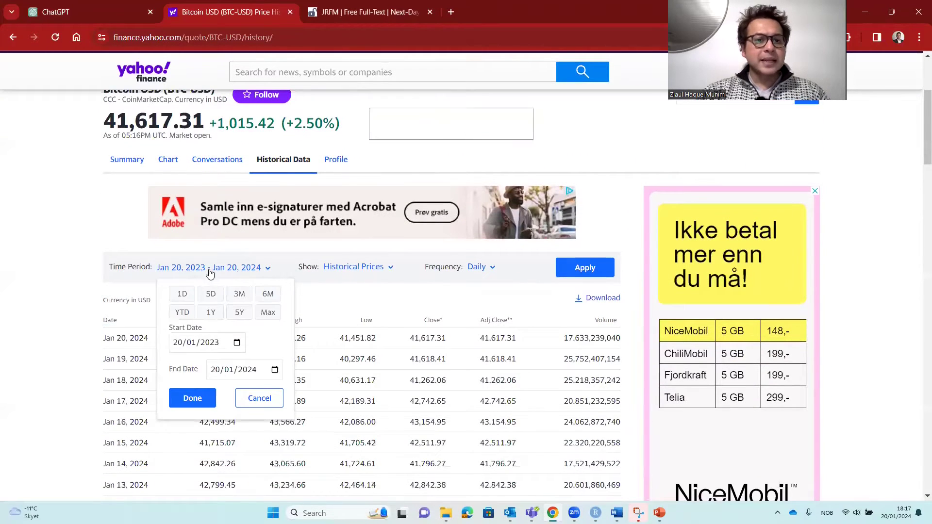
left_click(211, 313)
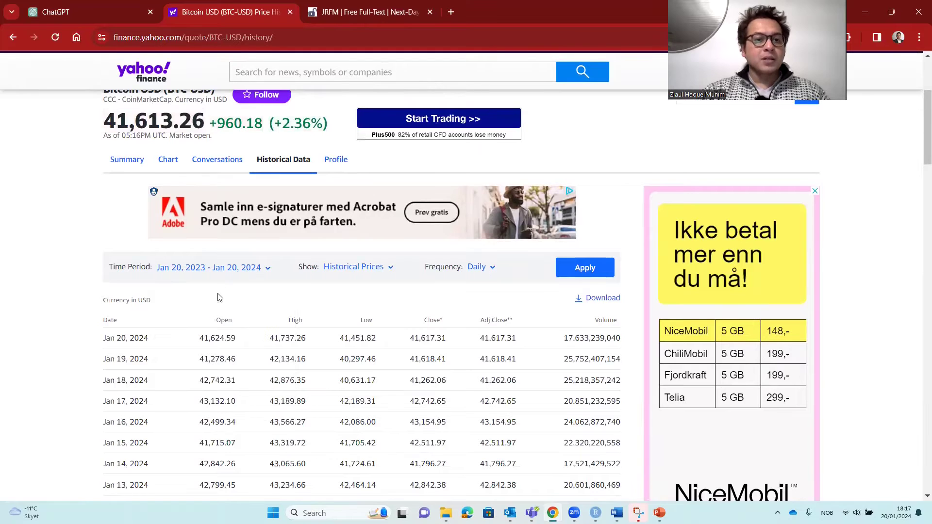
left_click(217, 268)
scroll(228, 300, "down", 1)
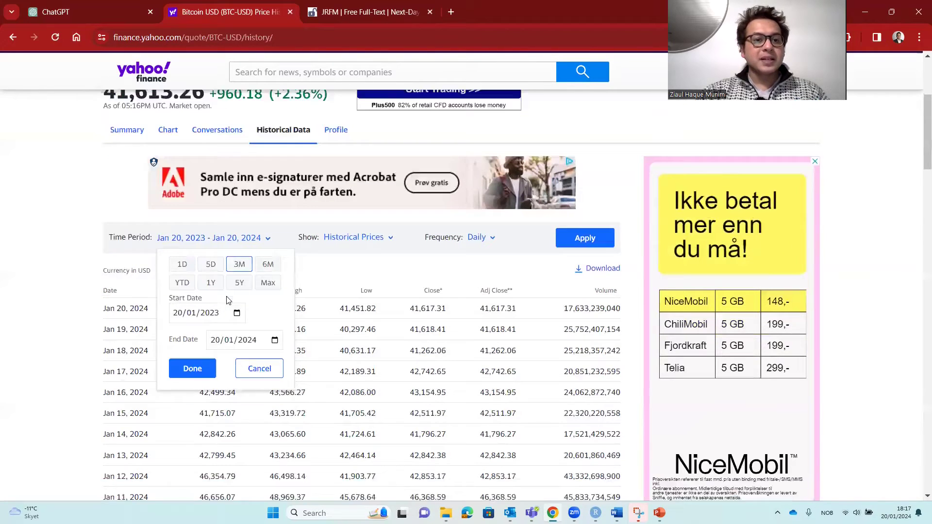
scroll(228, 300, "down", 1)
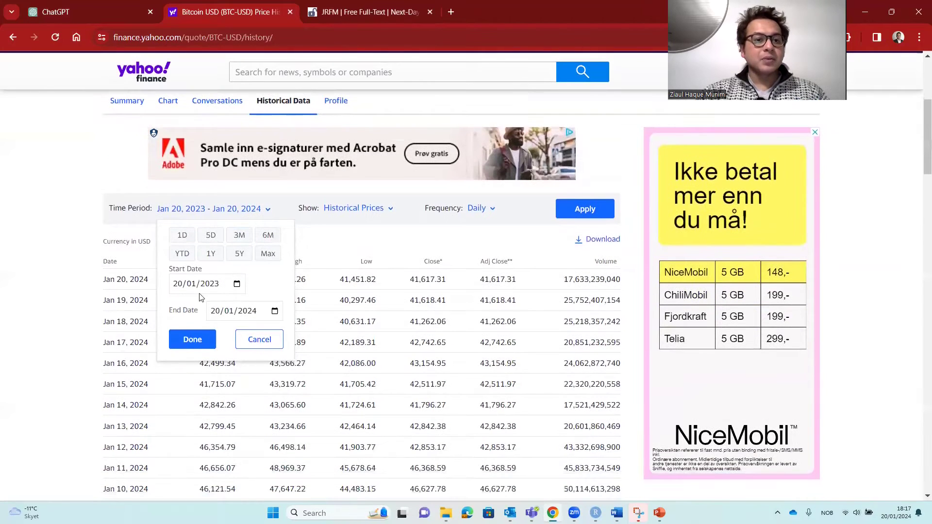
- Set the start date to 20 January 2020 and confirm the Jan 20, 2020 – Jan 20, 2024 range
left_click(236, 285)
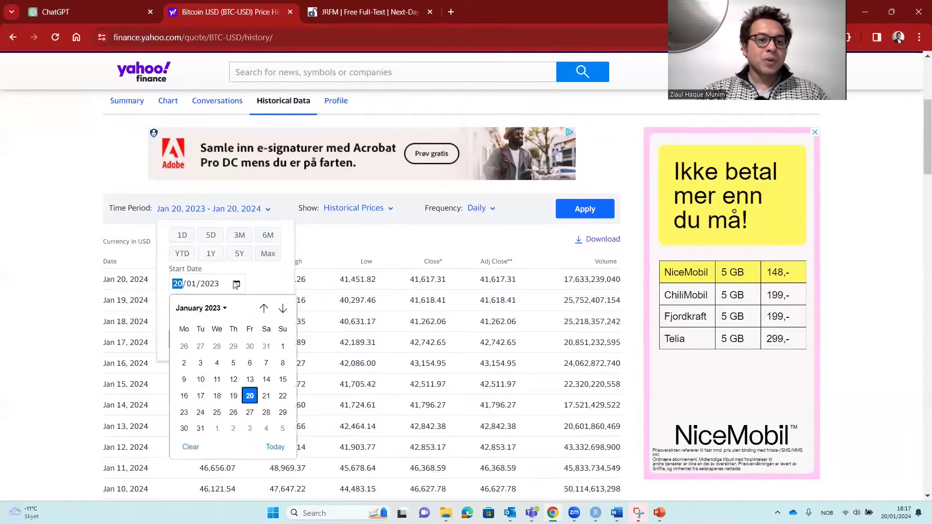
left_click(263, 308)
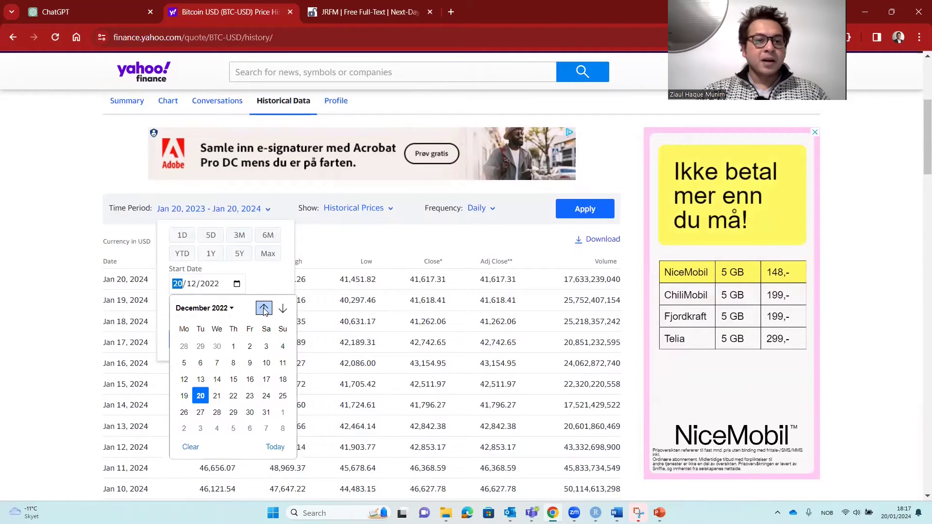
left_click(226, 310)
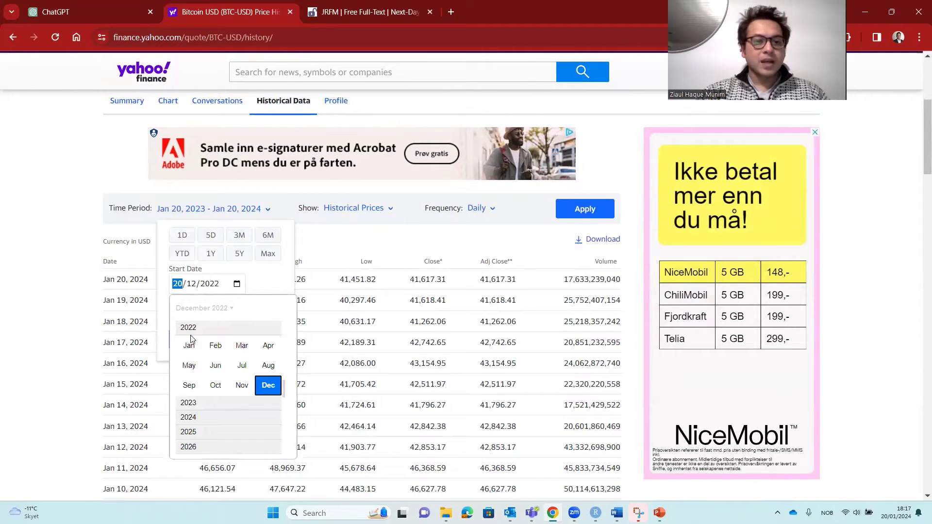
scroll(219, 357, "up", 2)
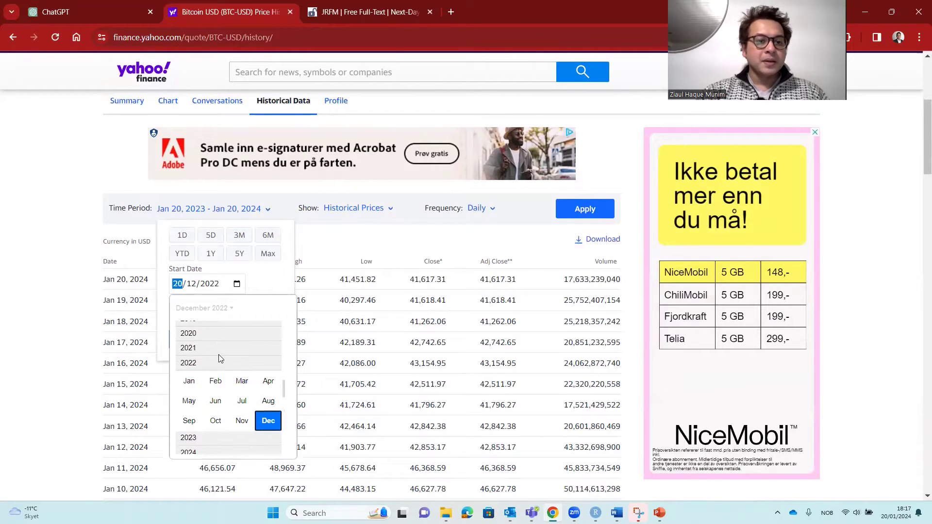
scroll(228, 367, "up", 1)
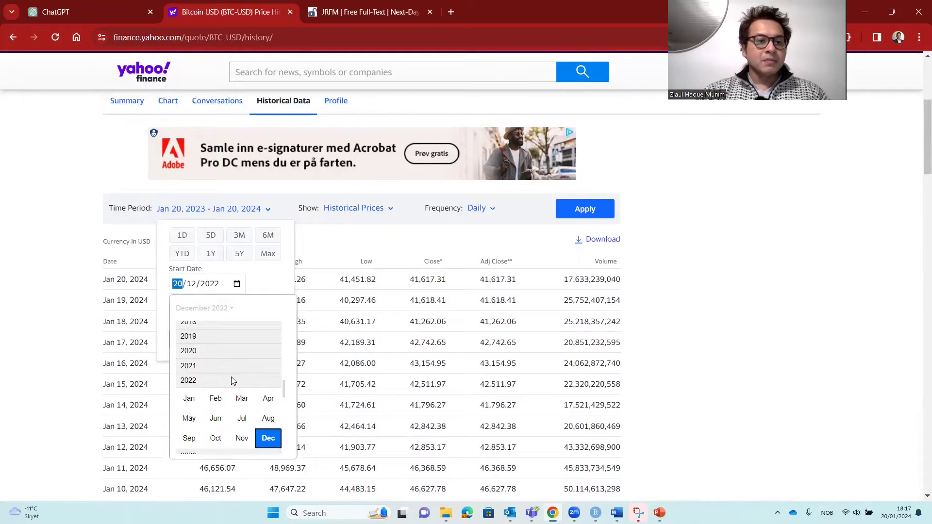
scroll(217, 365, "up", 1)
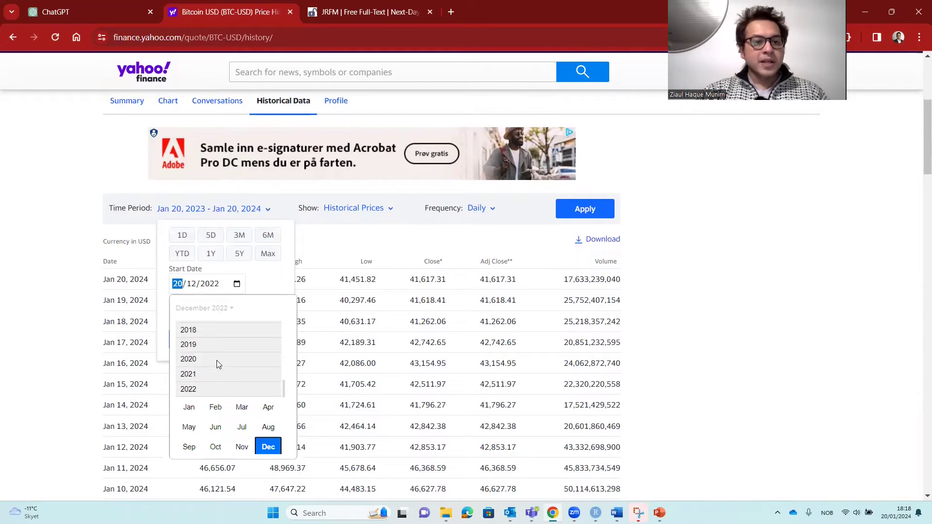
left_click(217, 360)
left_click(189, 346)
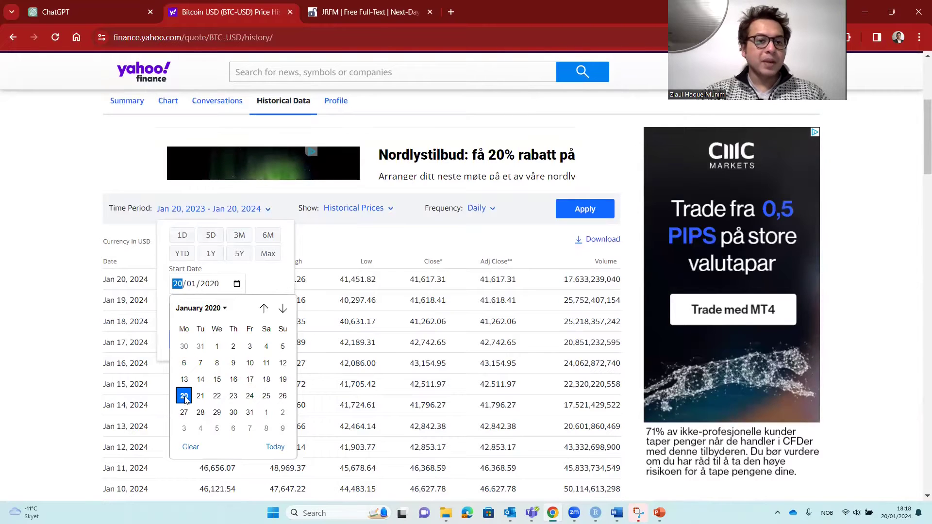
left_click(184, 397)
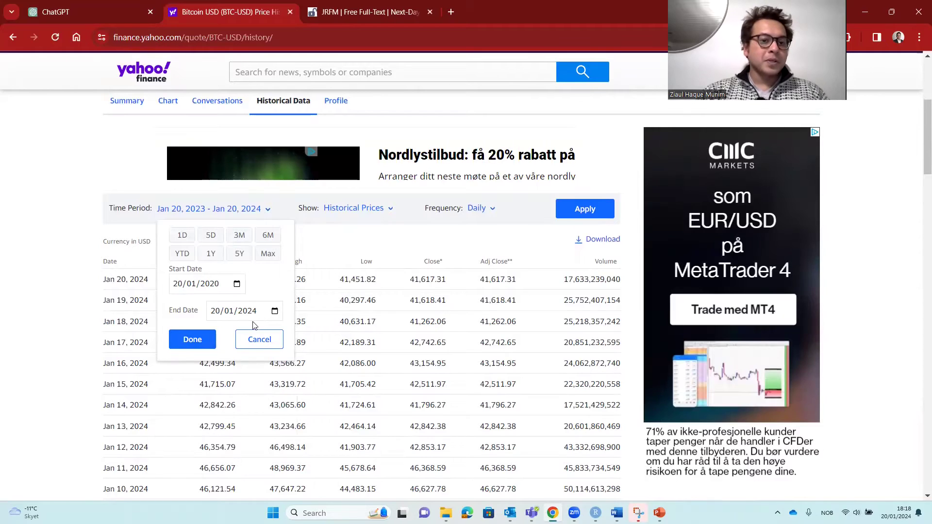
left_click(202, 341)
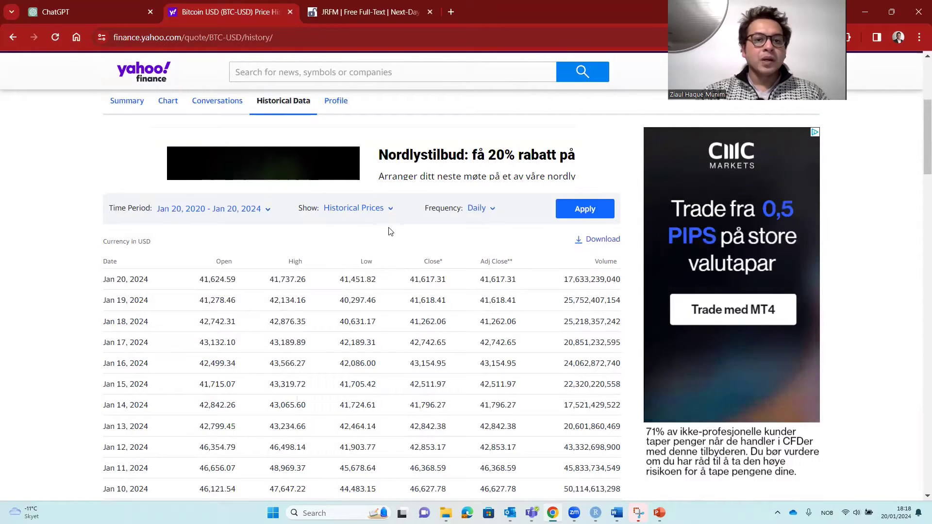
- Check the Show and Frequency options, keeping Historical Prices and Daily
left_click(390, 212)
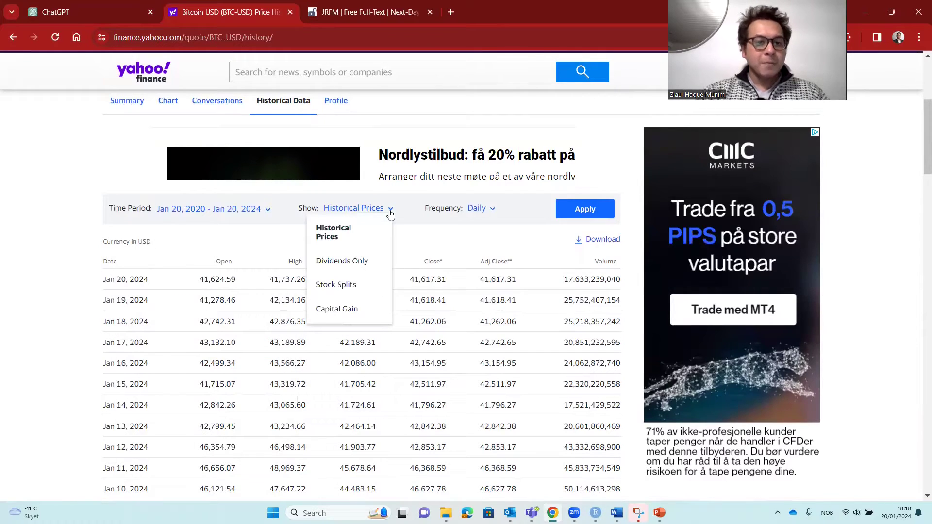
left_click(435, 233)
left_click(493, 208)
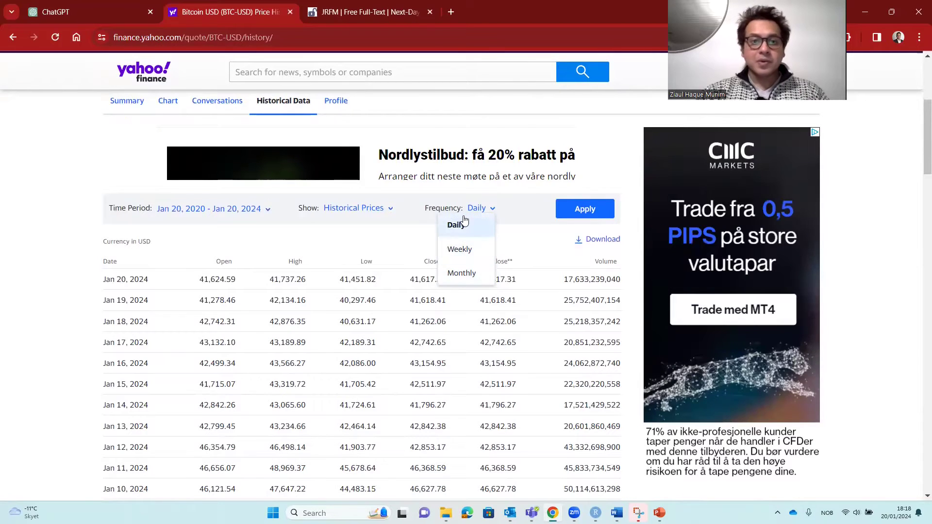
left_click(374, 237)
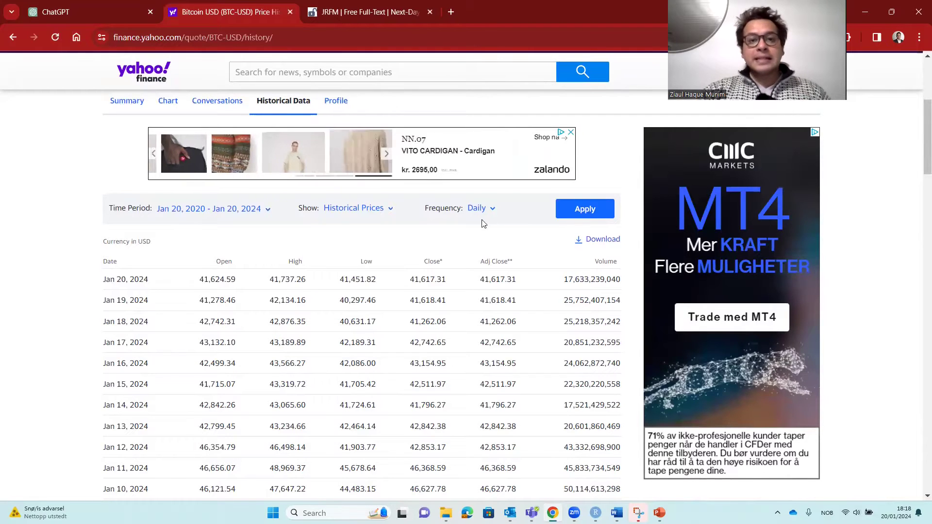
- Highlight the Open, Date and Adj Close column headings, then clear the highlight
left_click_drag(215, 264, 237, 264)
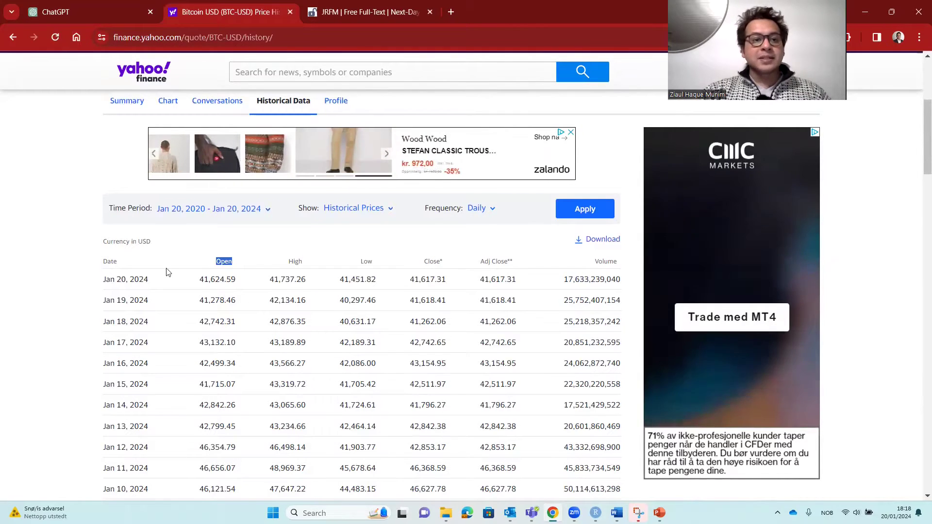
left_click_drag(98, 266, 125, 264)
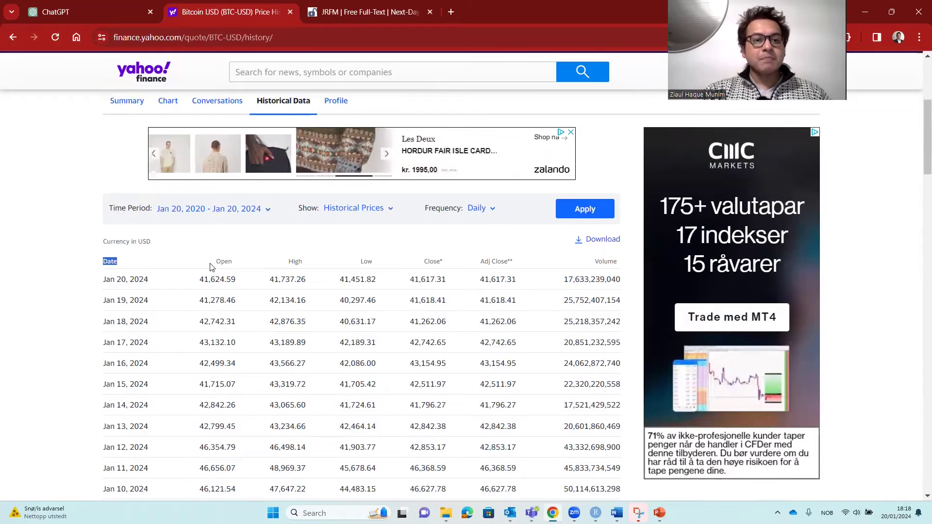
left_click_drag(209, 266, 238, 265)
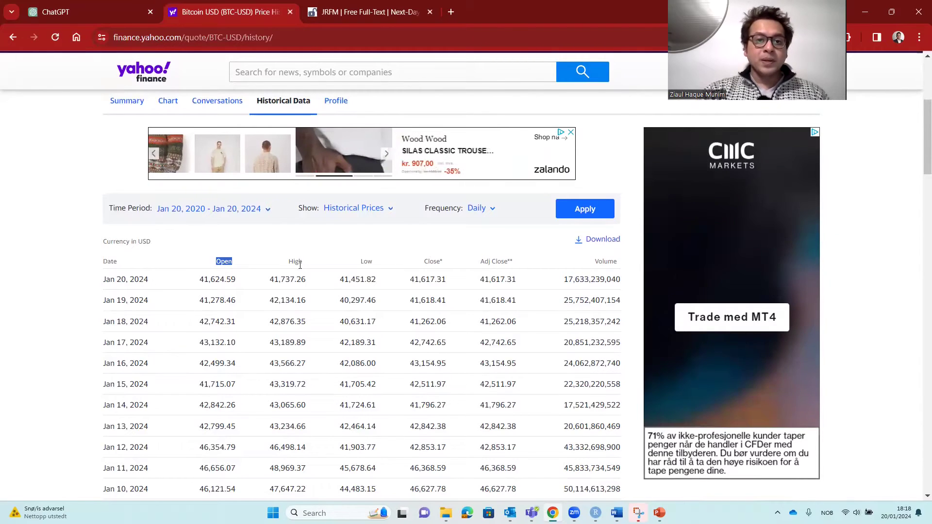
left_click_drag(423, 262, 497, 262)
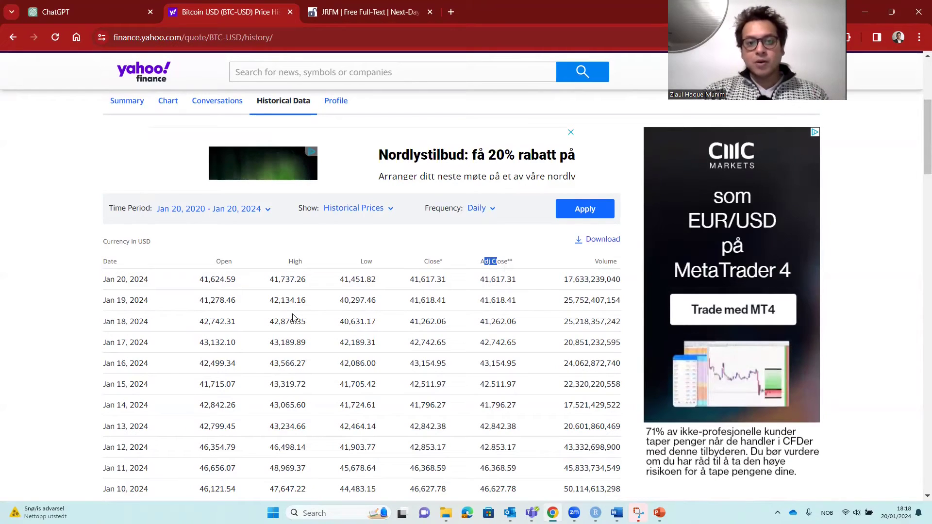
left_click(569, 282)
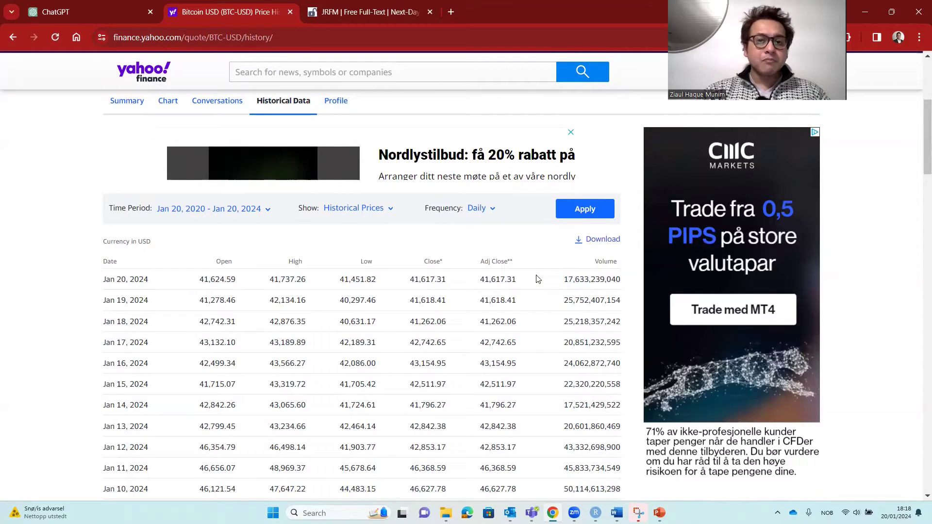
- Apply the chosen range and daily settings to the BTC-USD table
left_click(581, 214)
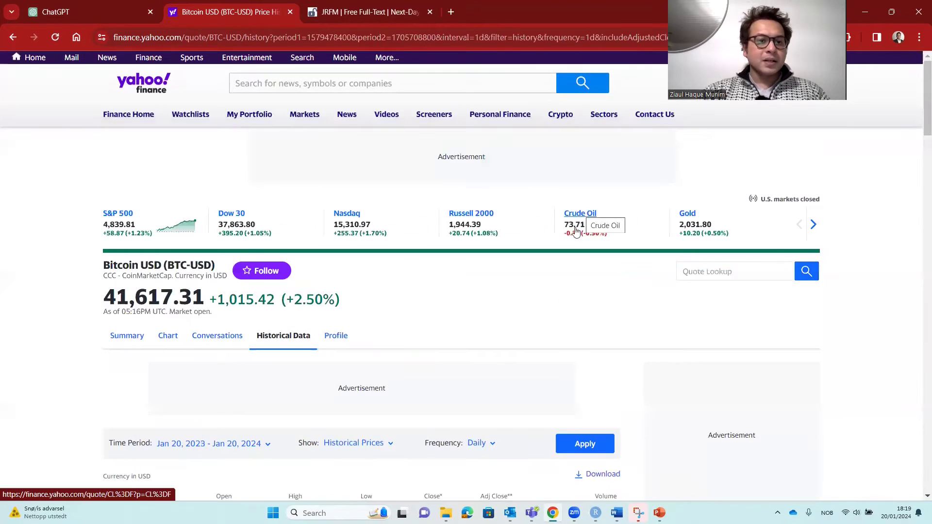
scroll(495, 318, "down", 3)
scroll(495, 319, "down", 2)
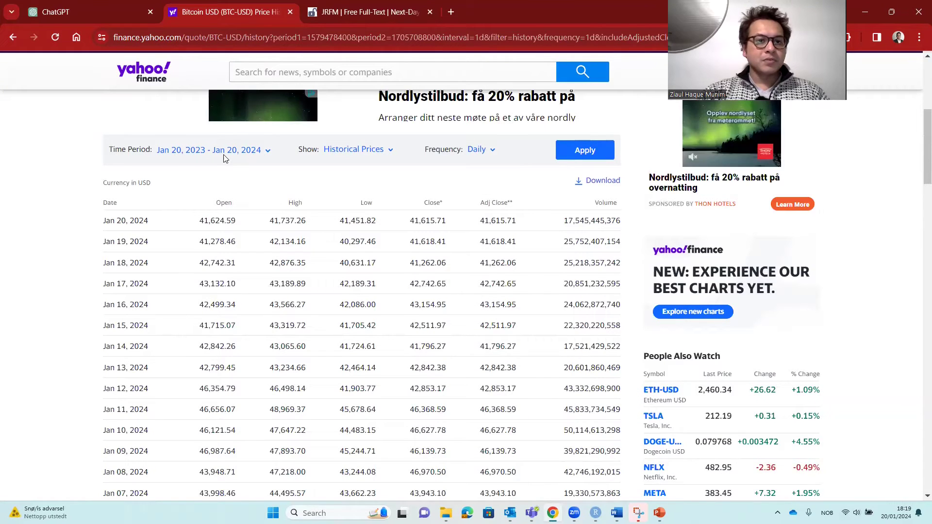
- Reset the start date to 20/01/2020 and load daily prices for Jan 2020 – Jan 2024
left_click(268, 151)
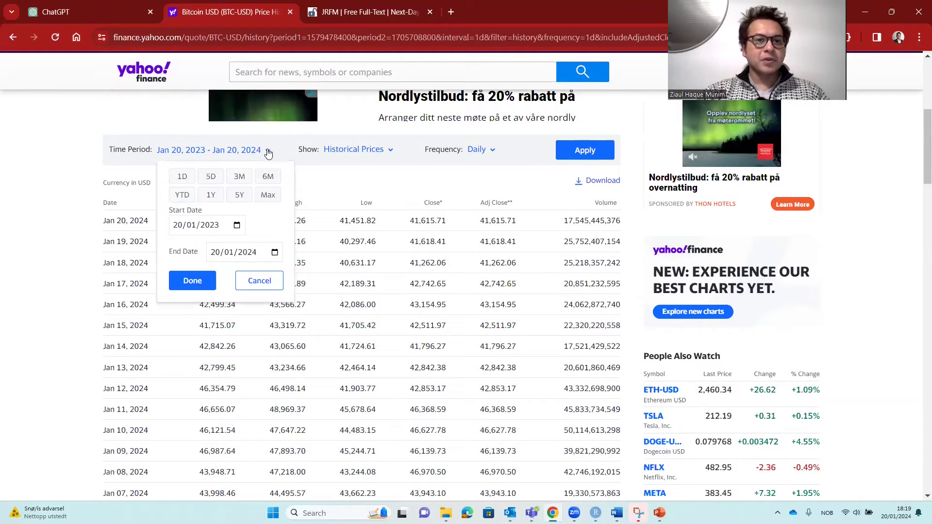
left_click(235, 229)
left_click(236, 226)
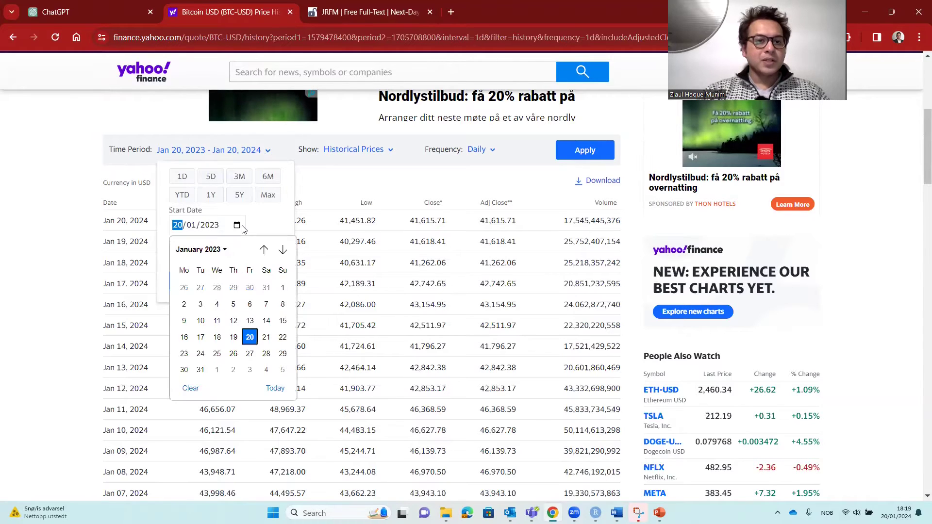
left_click(223, 250)
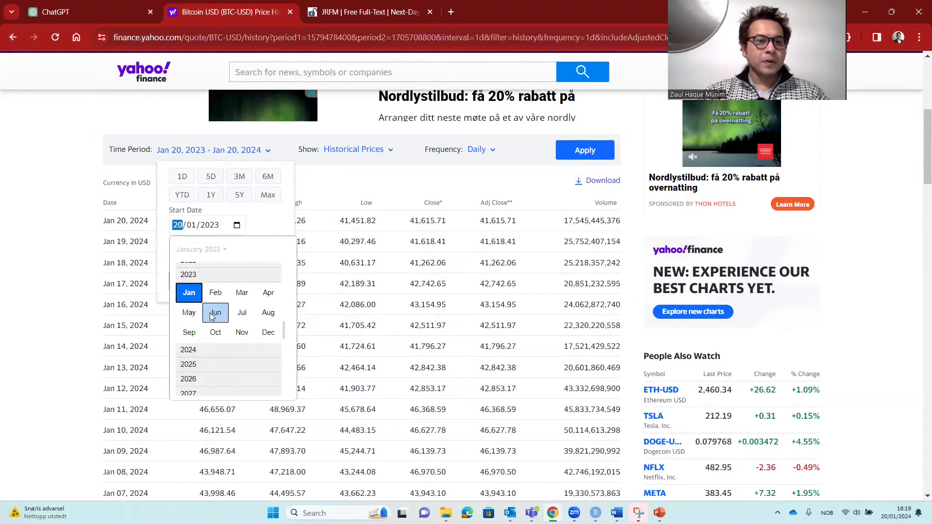
scroll(208, 291, "up", 1)
left_click(205, 265)
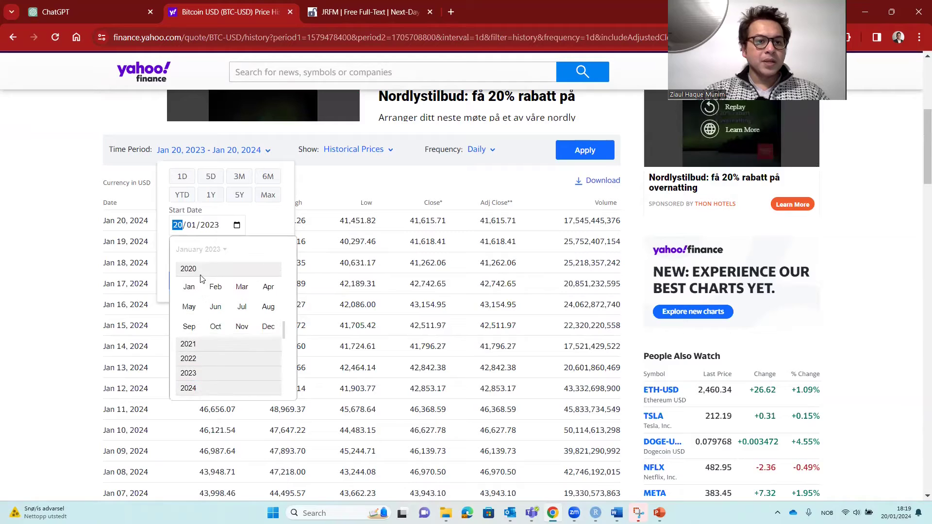
left_click(188, 287)
left_click(185, 334)
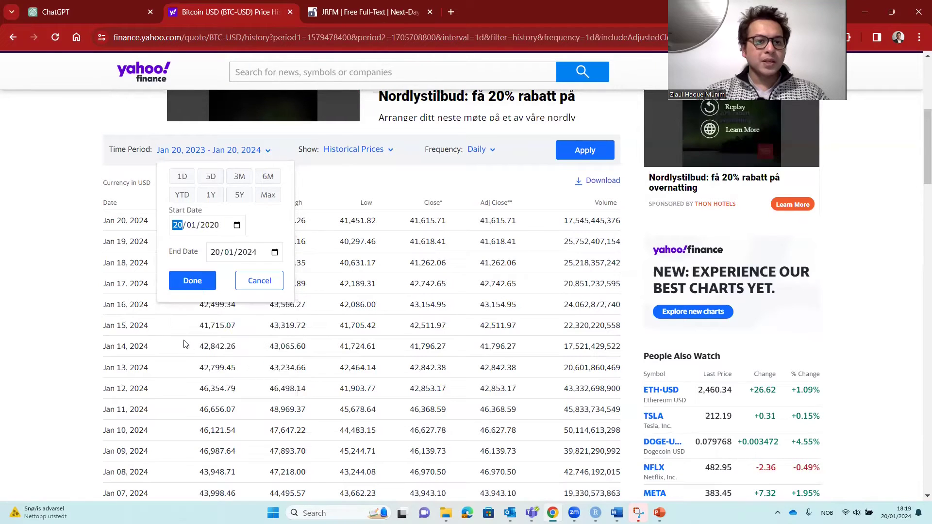
left_click(205, 287)
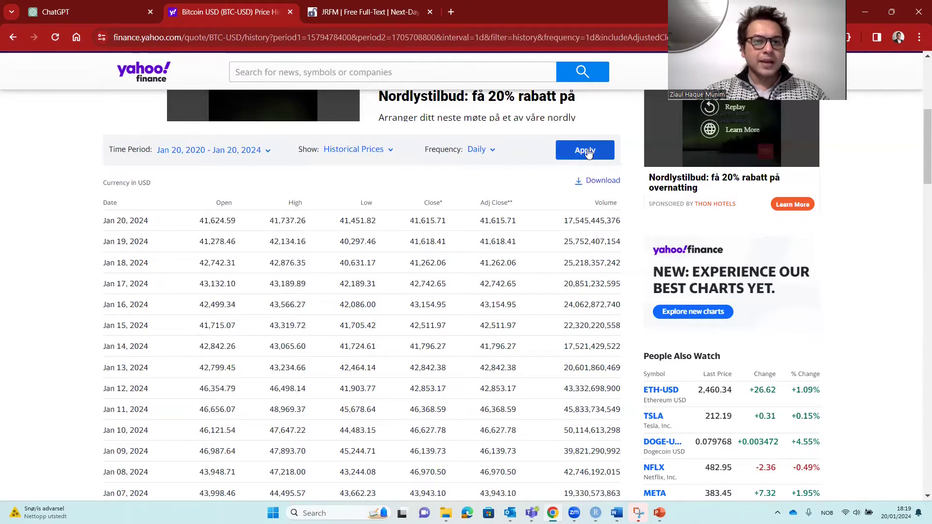
left_click(588, 152)
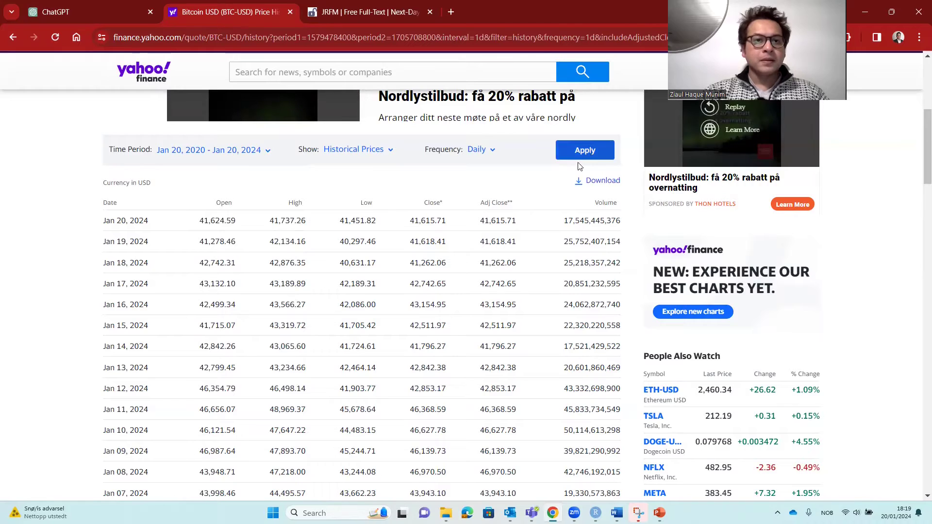
- Download the prices as CSV and widen column A to show dates 20/01/2020 to 20/01/2024
left_click(597, 187)
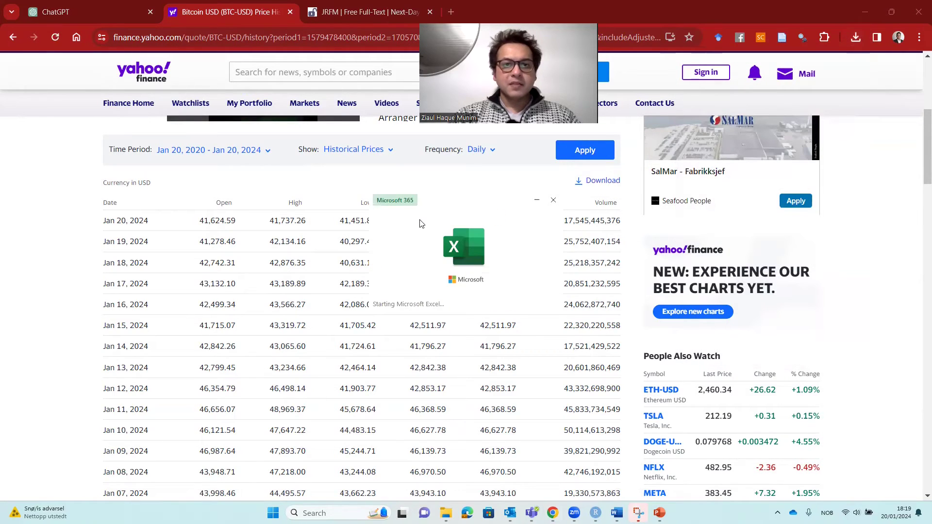
left_click_drag(41, 151, 87, 149)
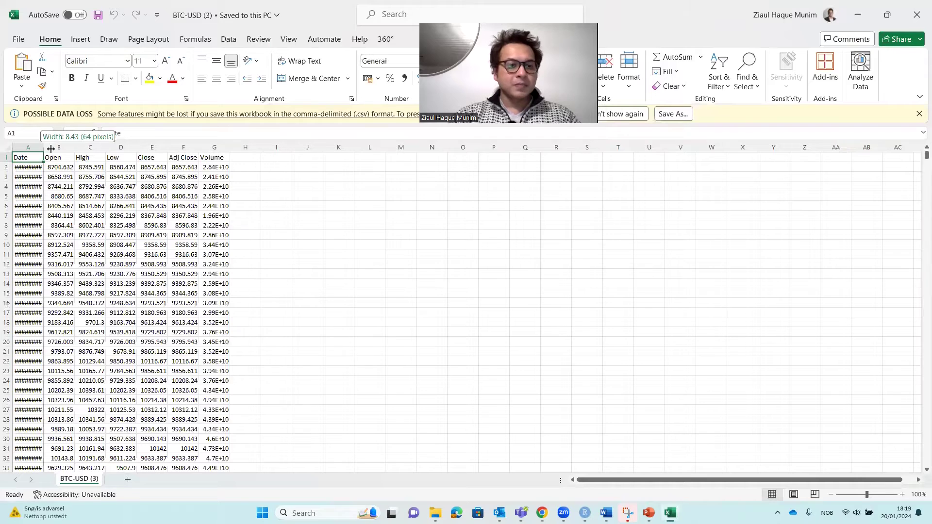
left_click(438, 284)
left_click(74, 168)
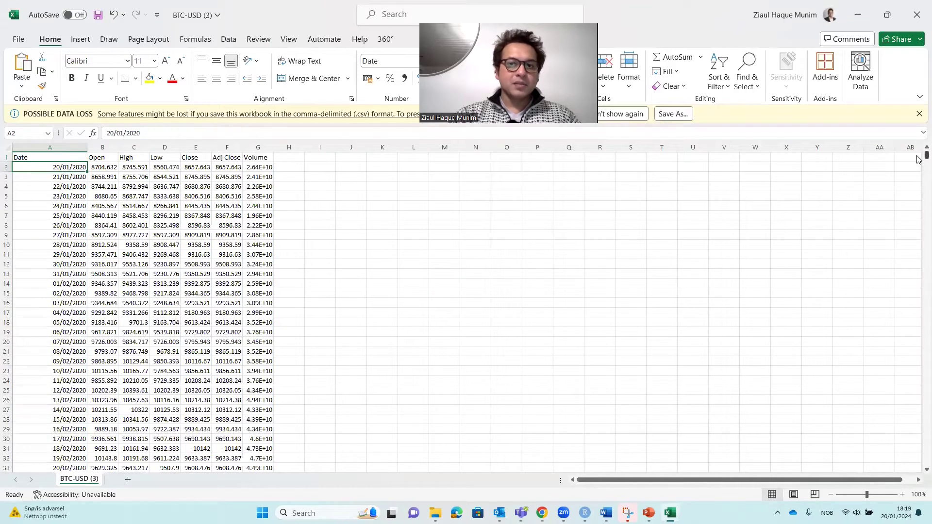
left_click_drag(926, 156, 919, 465)
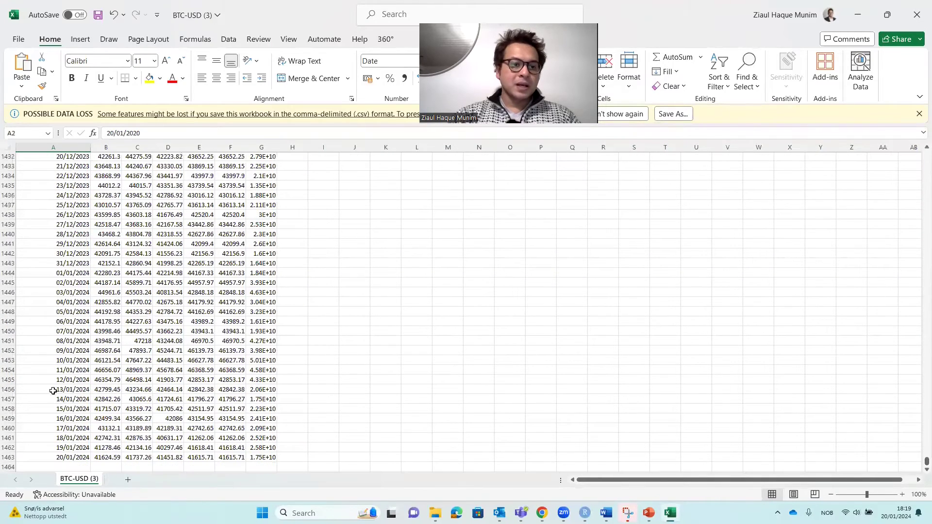
scroll(54, 390, "down", 4)
left_click(63, 351)
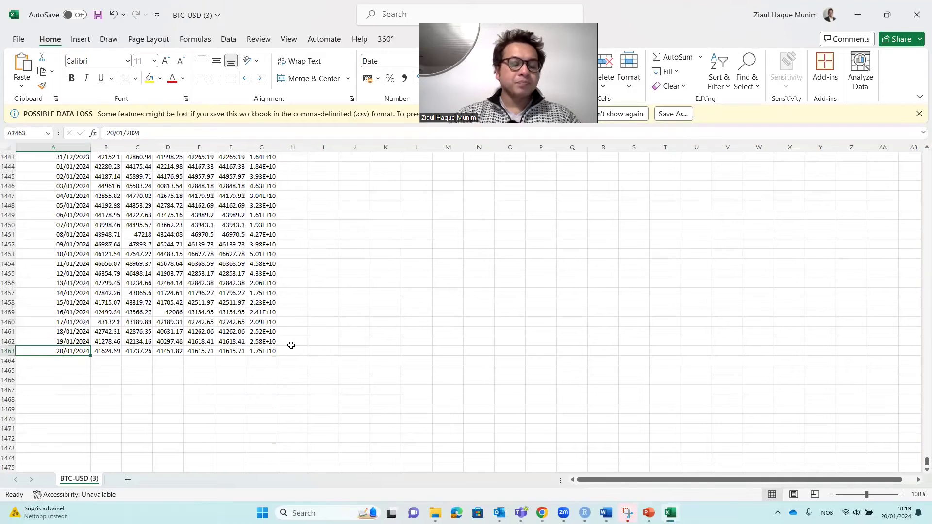
- Widen column G so volumes show in full, then clear the empty-row selection
left_click_drag(276, 147, 301, 147)
left_click(448, 323)
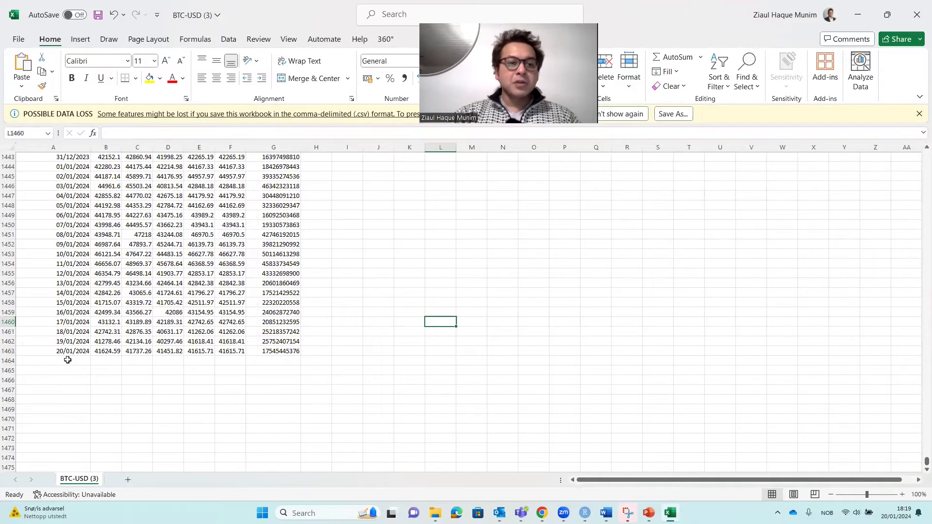
left_click_drag(67, 360, 221, 422)
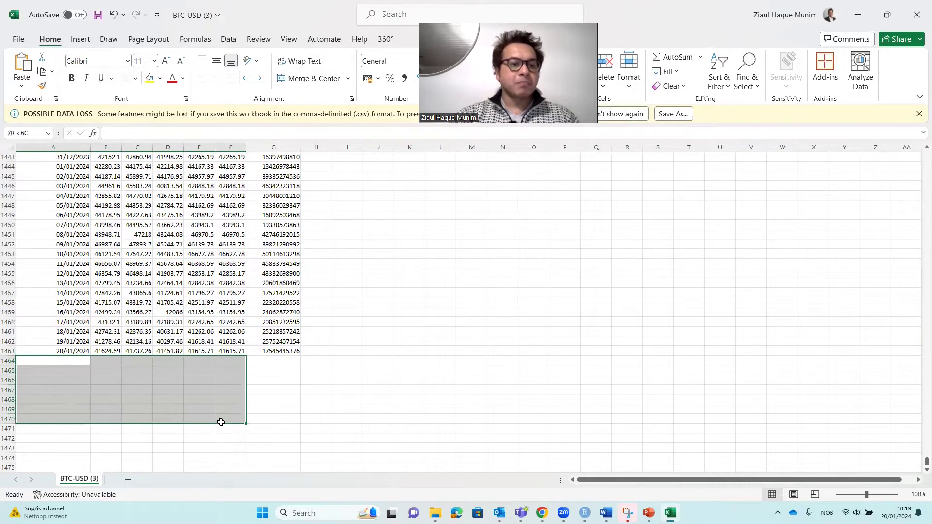
left_click(310, 380)
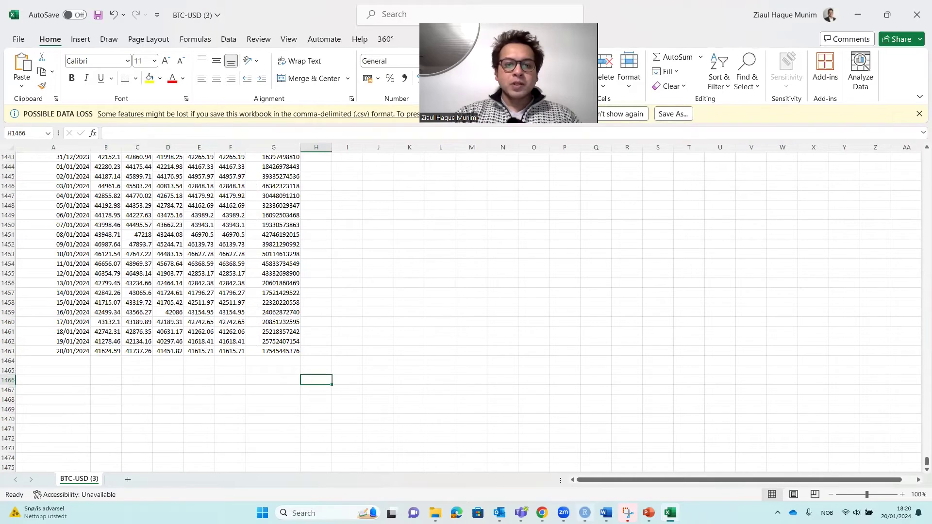
key("alt+Tab")
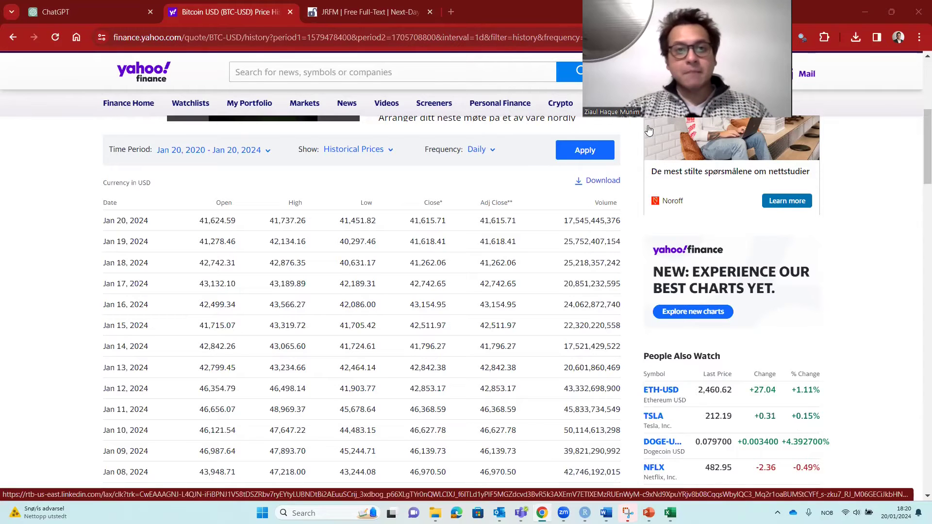
- Switch to the JRFM tab showing the 'Next-Day Bitcoin Price Forecast' article
left_click(378, 11)
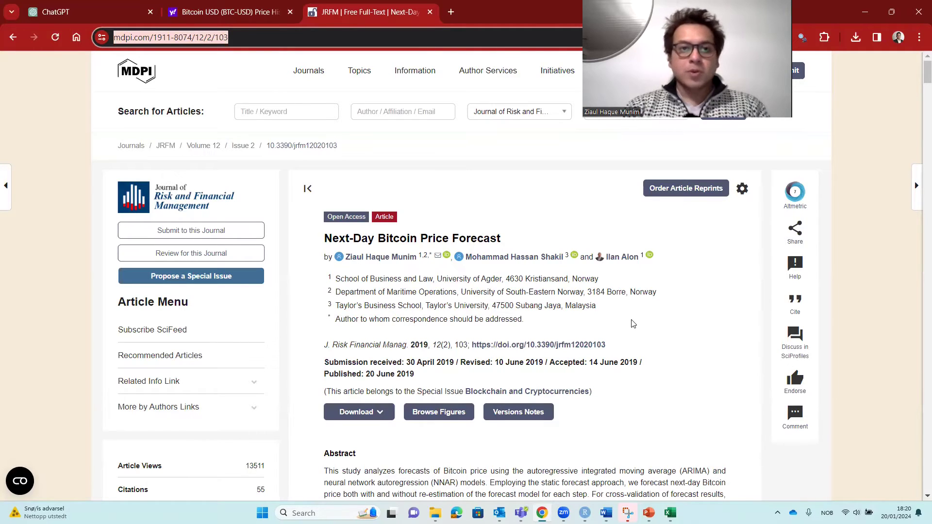
- Attach BTC-USD (3).csv from Downloads to a new ChatGPT message
left_click(72, 13)
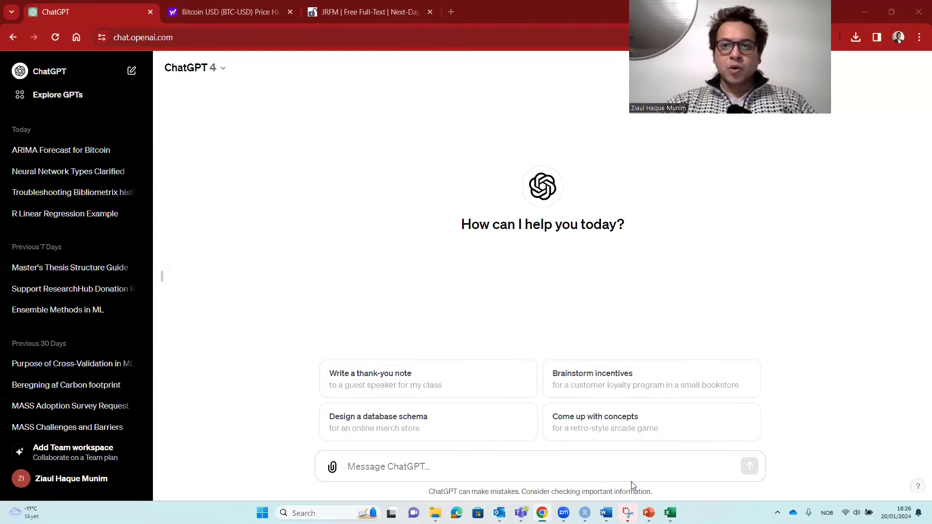
left_click(332, 467)
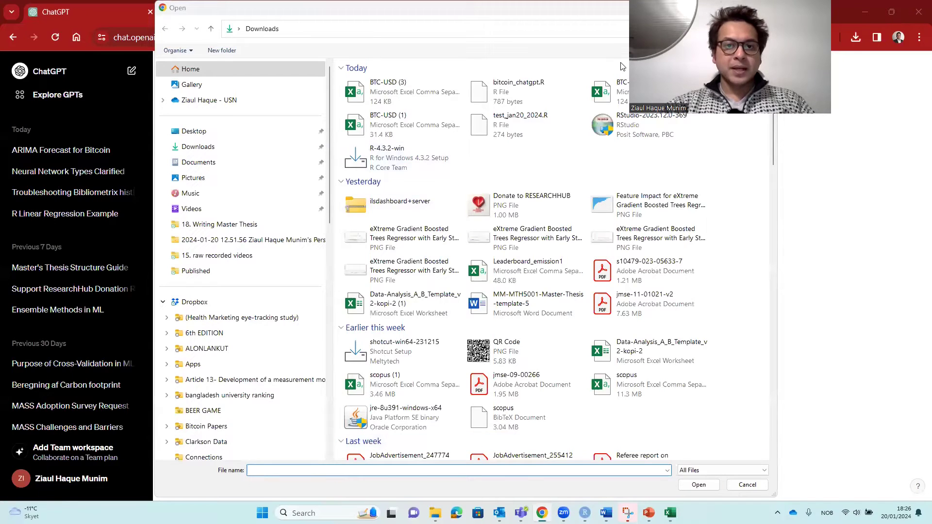
left_click(402, 97)
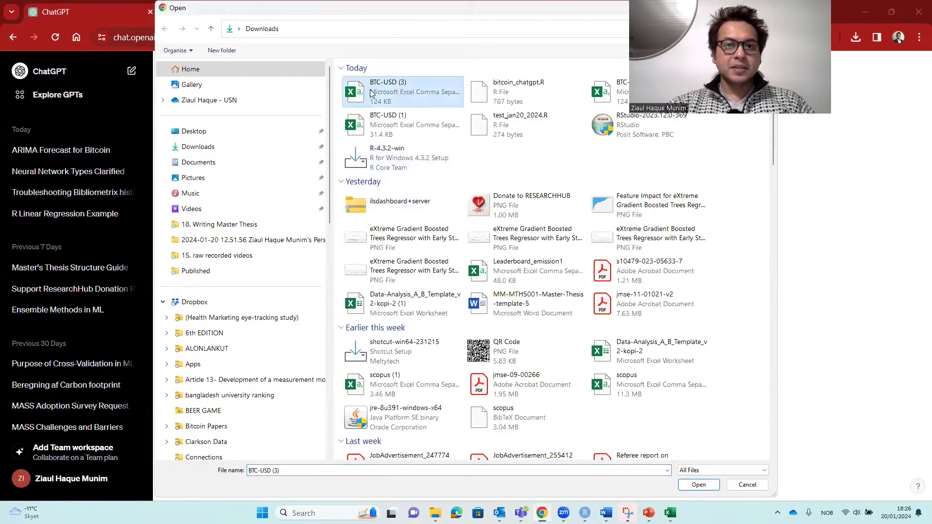
double_click(399, 86)
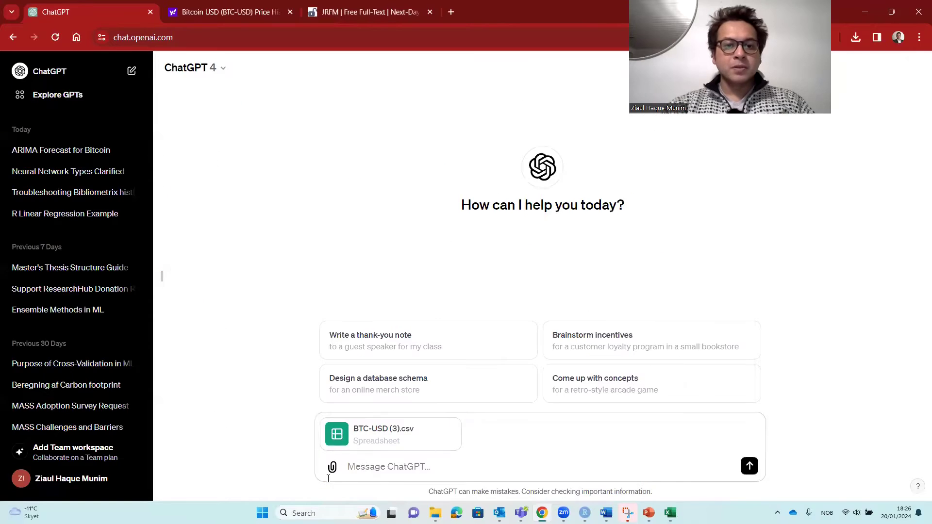
left_click(391, 468)
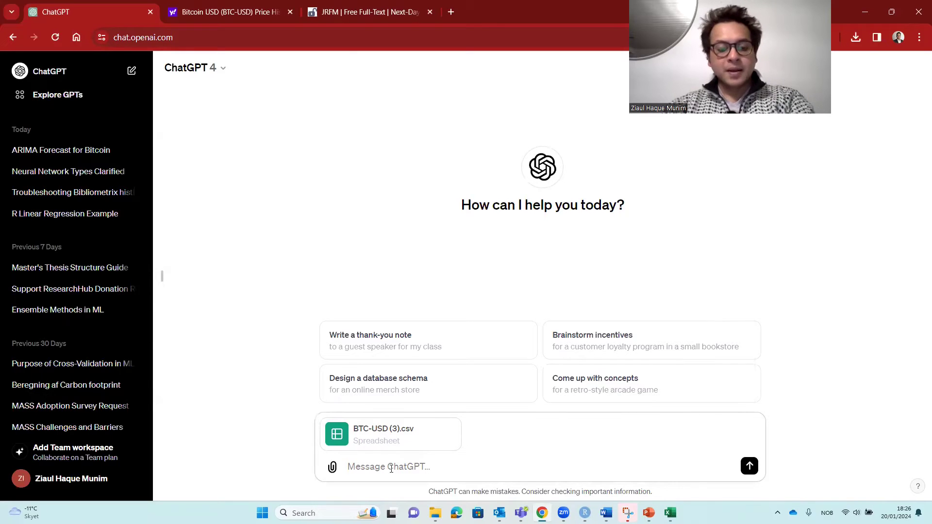
- Paste the ARIMA prompt (80-20 split, MAPE, High prices 21/01–27/01/2024) and correct 'Them' to 'Then,'
type("The attached dataset includes daily historical bitcoin price from 20/01/2020 to 20/01/2024. The \"Date\" column has the date information in DD/MM/YYYY format. We would like to forecast the daily highest bitcoin price, data of which is available in the \"High\" column in the attached dataset. Use the ARIMA model for forecatsing future daily highest bitcoin price. Split the historical data into training and test samples following the 80-20 rule, and provide accuracy metric MAPE for the training and test samples. Them use the trained ARIMA model to forecast daily highest bitcoin prices from 21/01/2024 to 27/01/2024.")
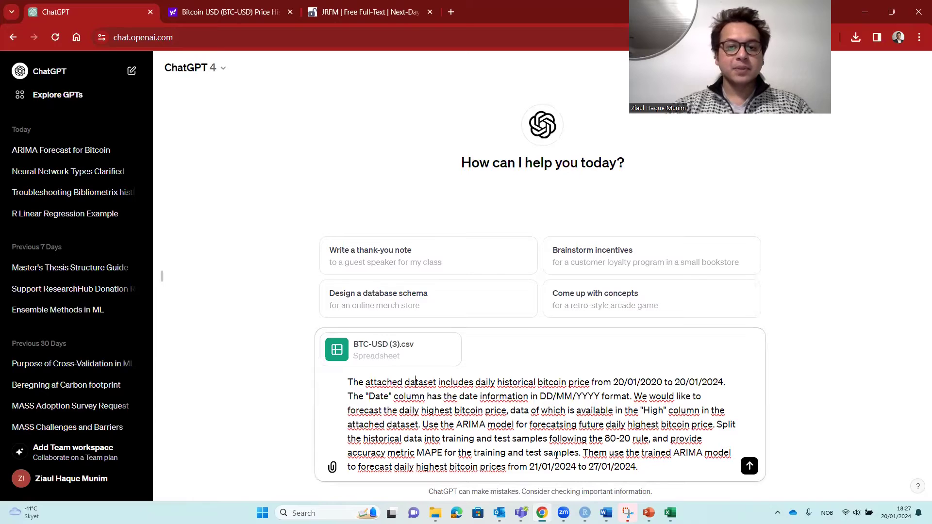
left_click(609, 452)
key("BackSpace")
type("n,")
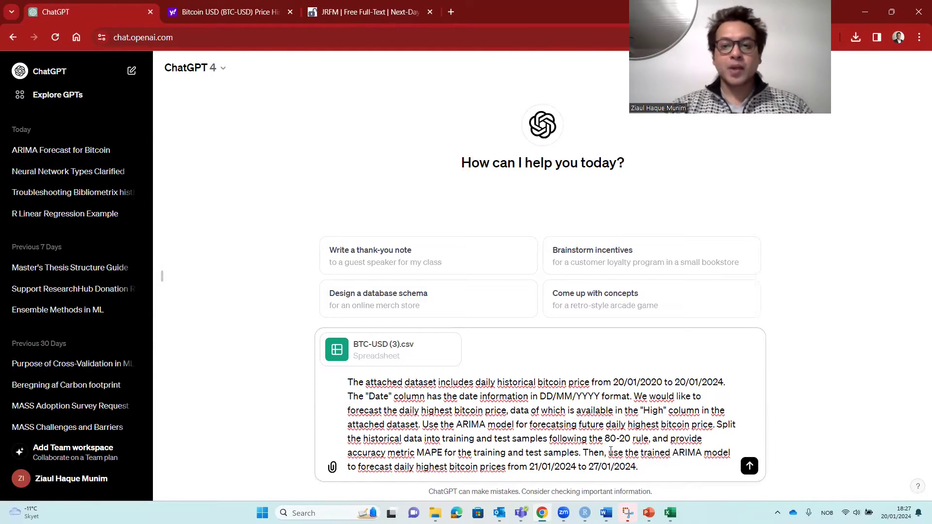
left_click(652, 464)
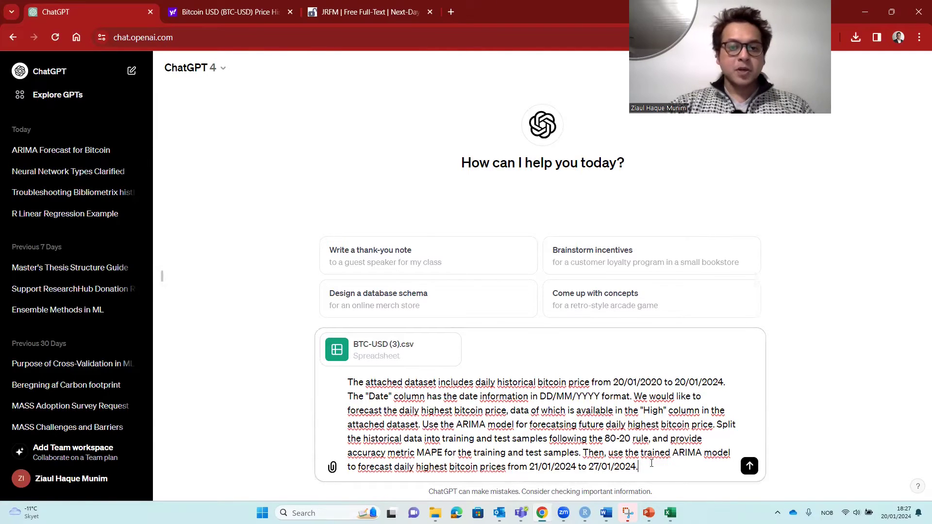
left_click(542, 469)
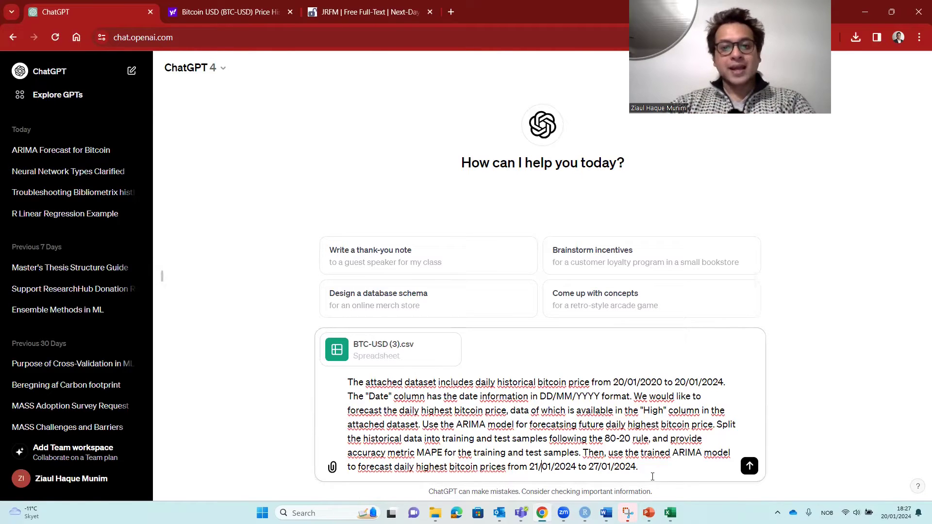
key("ctrl+a")
key("ctrl+c")
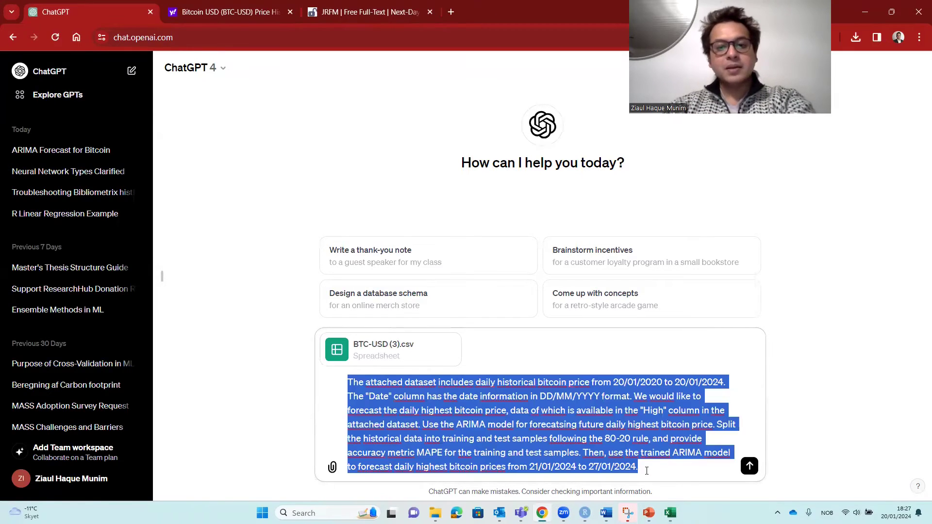
left_click(634, 457)
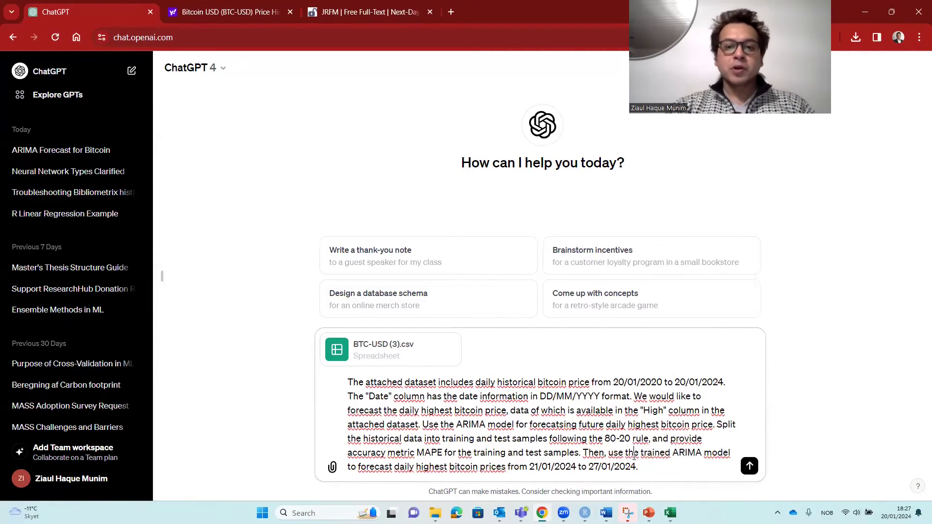
- Send the ARIMA prompt and review the reply's MAPE: about 2.13 training, 12.54 test
left_click(750, 467)
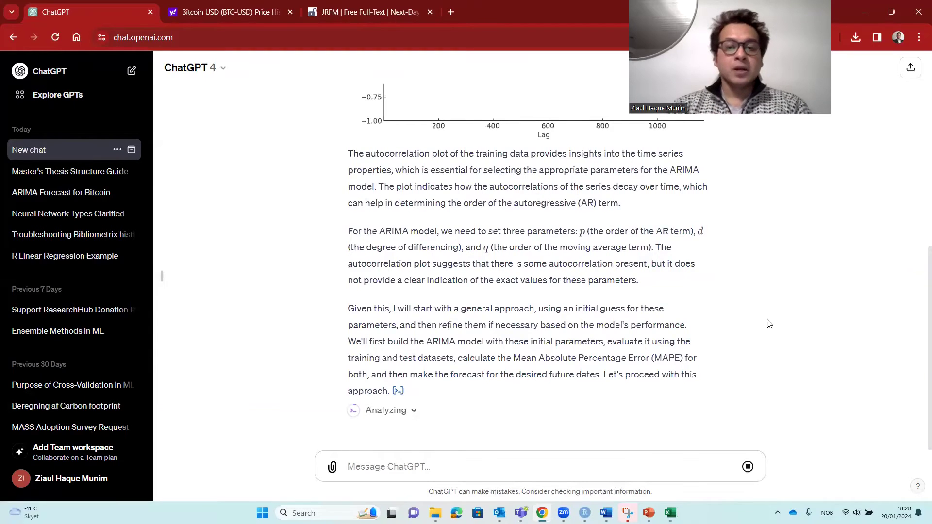
scroll(724, 322, "up", 5)
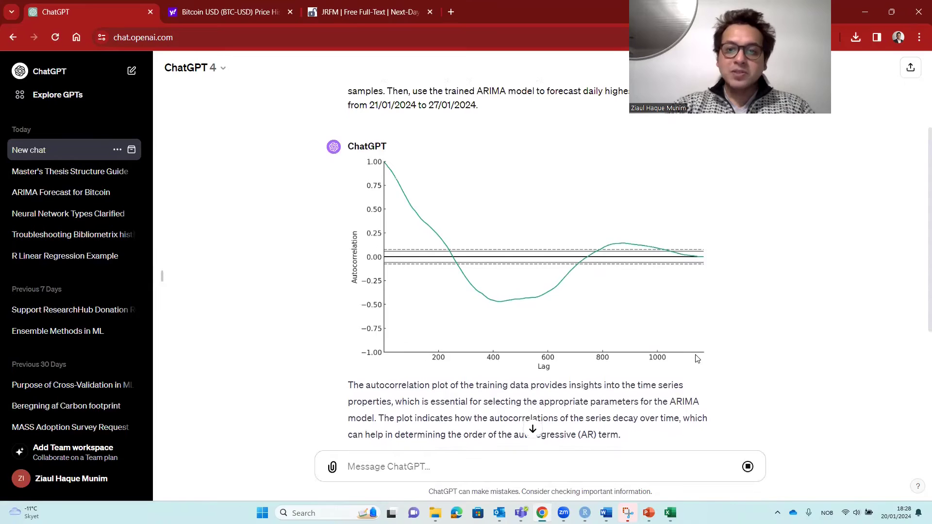
scroll(696, 347, "down", 5)
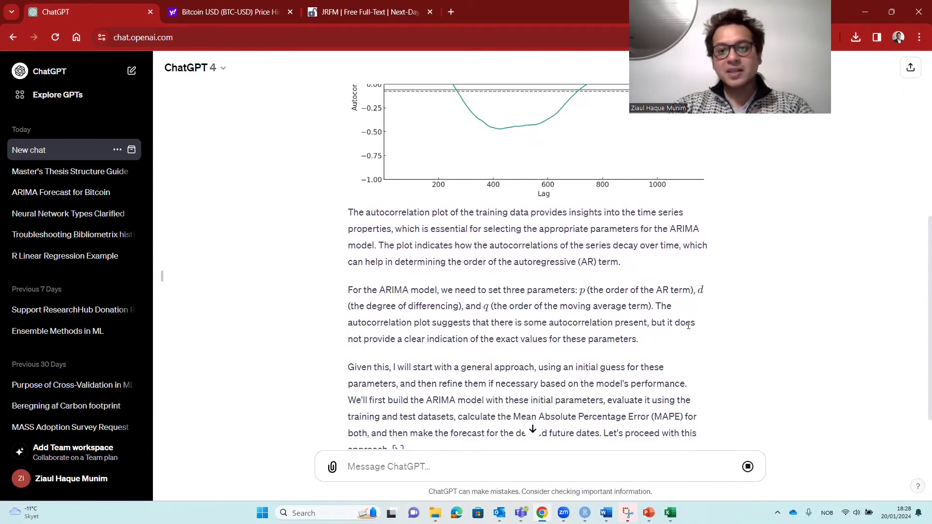
scroll(687, 325, "down", 1)
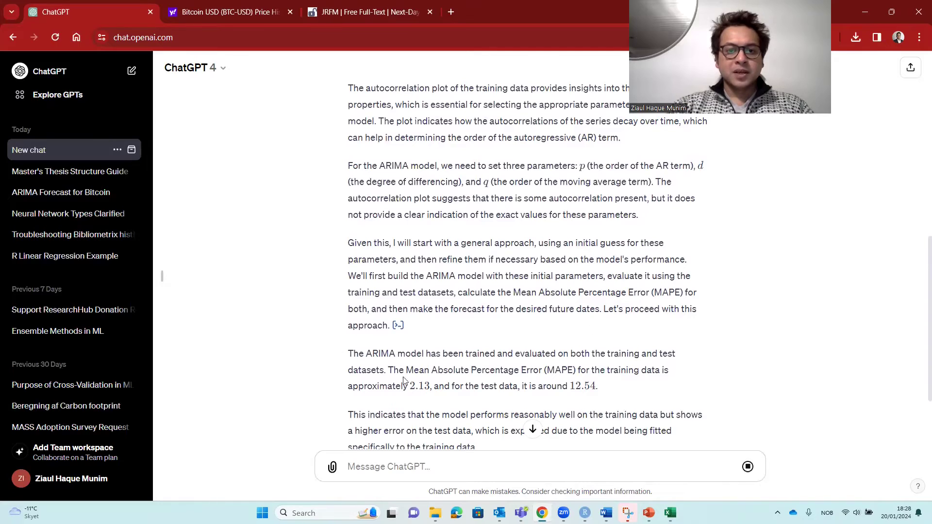
left_click_drag(388, 370, 602, 389)
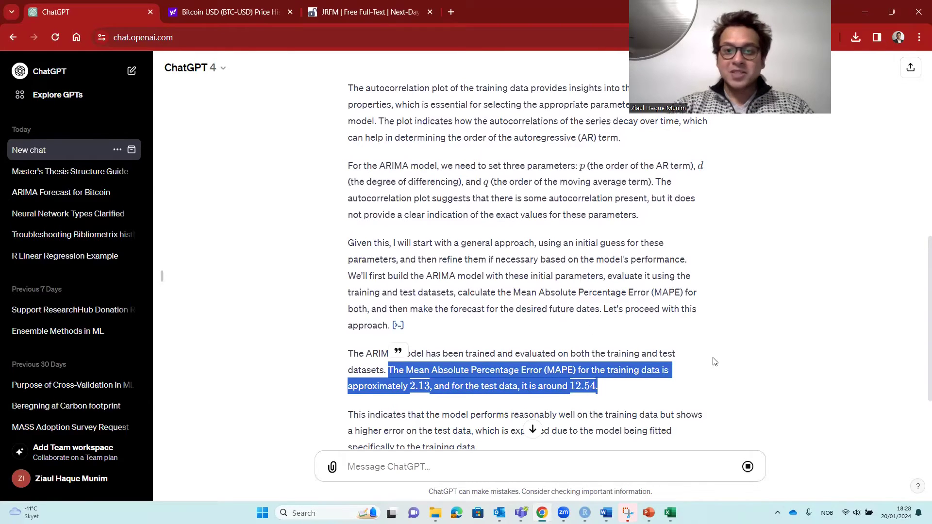
scroll(713, 361, "down", 1)
left_click(416, 328)
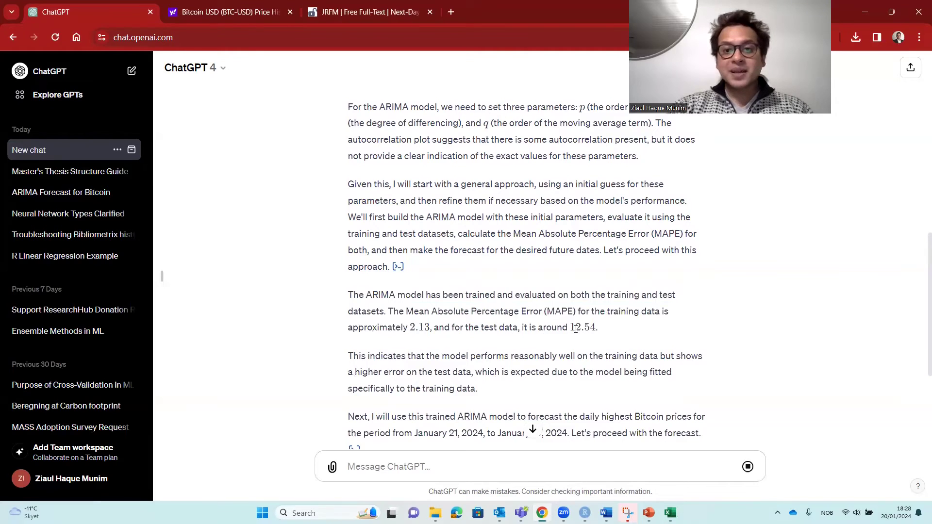
scroll(607, 328, "down", 3)
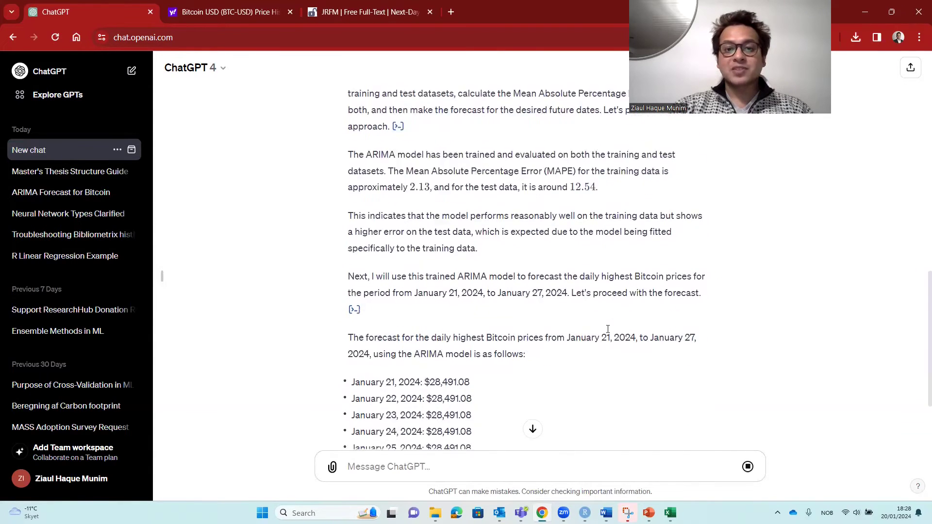
scroll(608, 329, "down", 2)
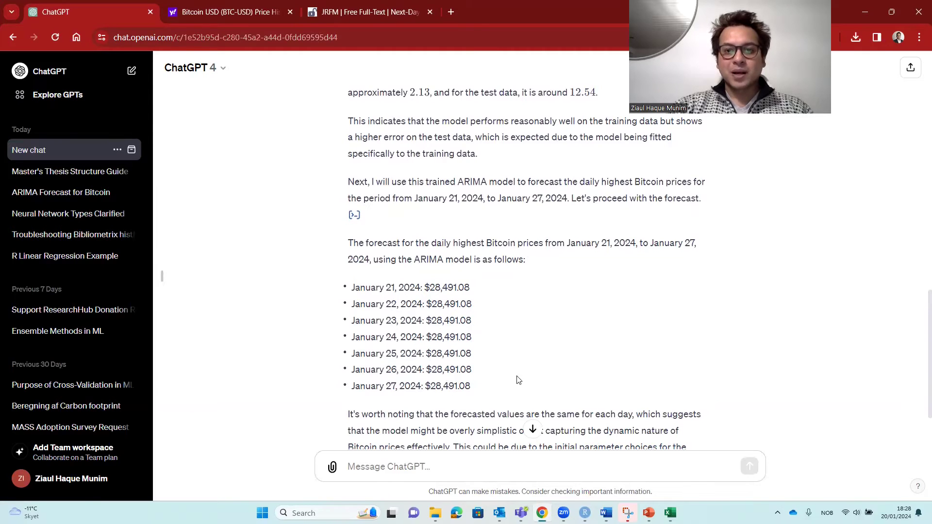
scroll(535, 371, "down", 2)
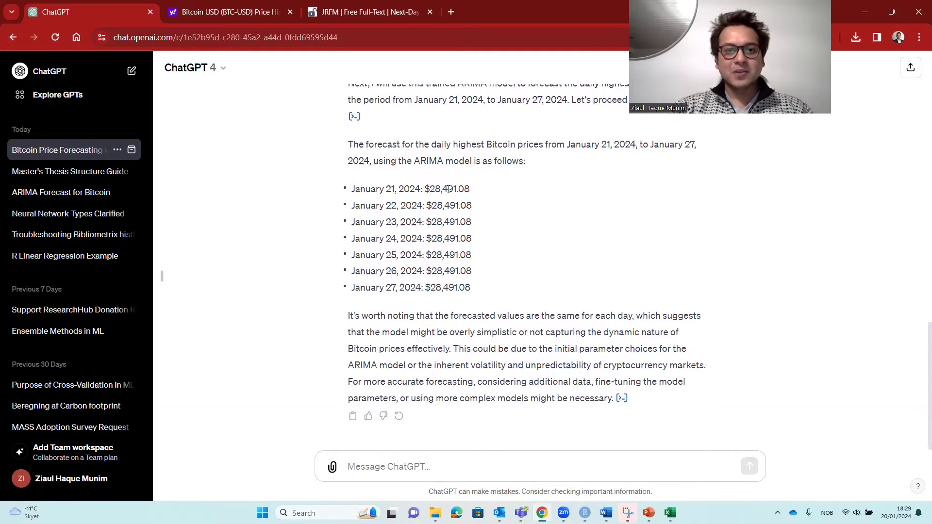
scroll(488, 296, "up", 3)
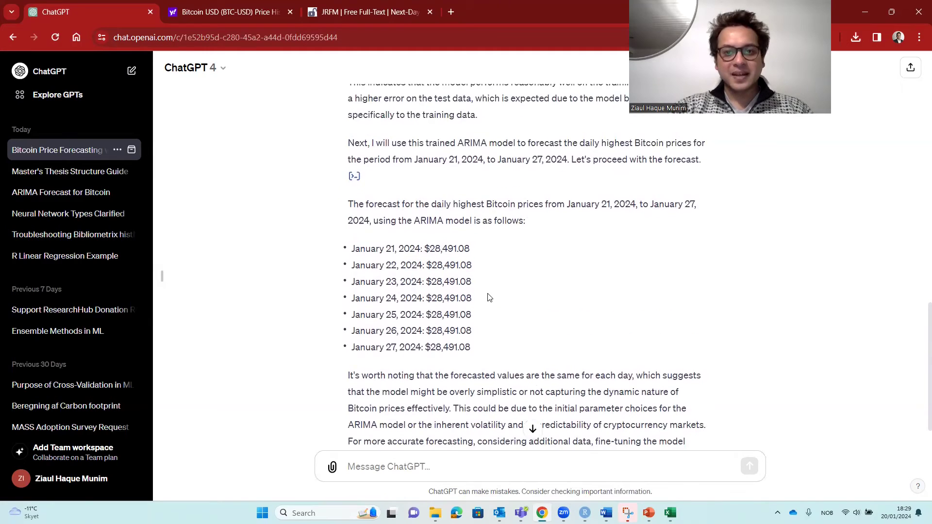
scroll(488, 297, "up", 7)
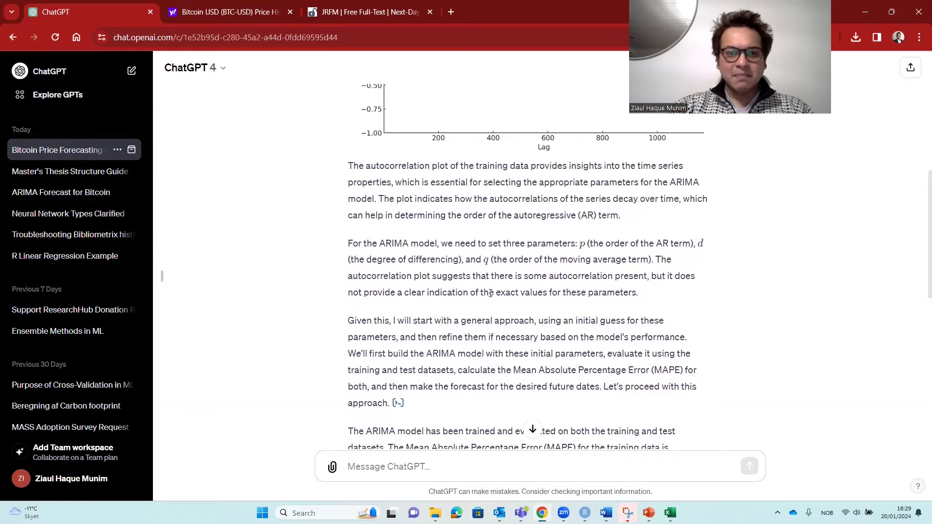
scroll(466, 297, "up", 8)
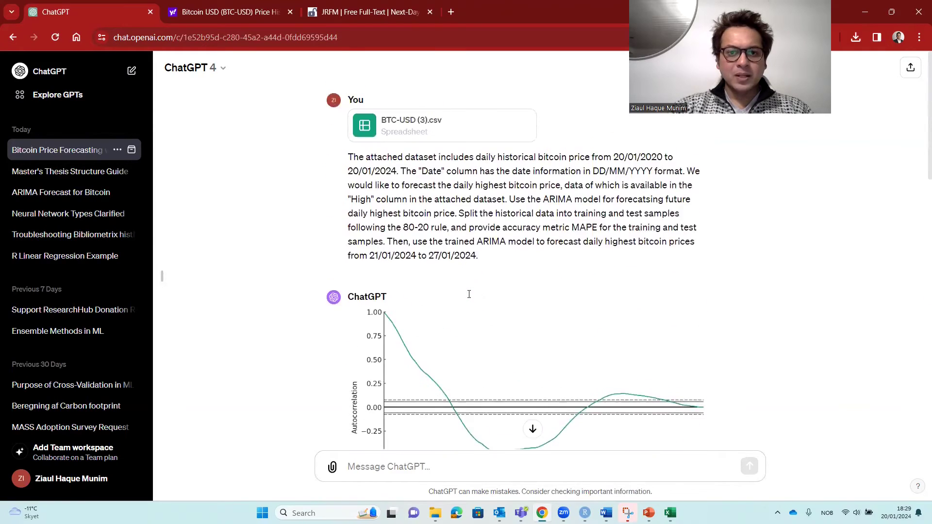
scroll(469, 298, "down", 8)
scroll(468, 297, "down", 10)
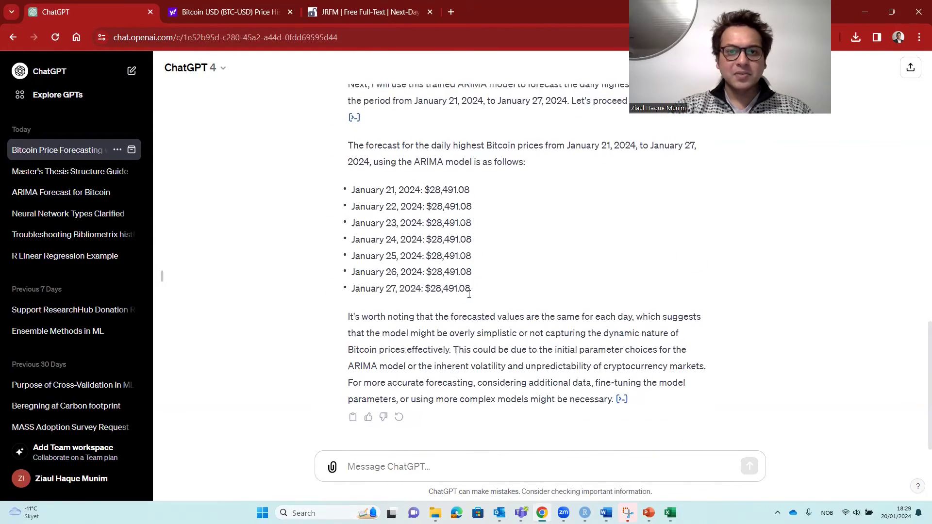
scroll(470, 295, "up", 3)
scroll(469, 295, "up", 1)
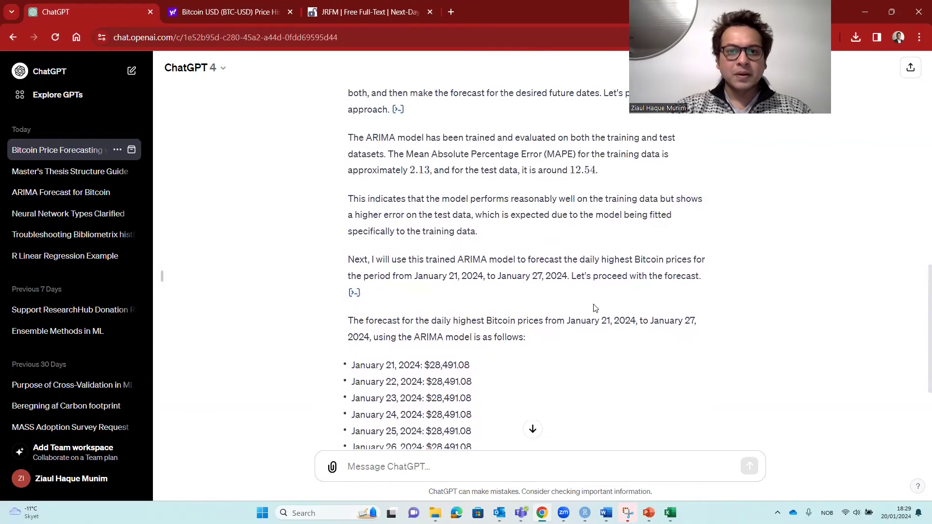
scroll(594, 307, "up", 4)
scroll(595, 307, "down", 4)
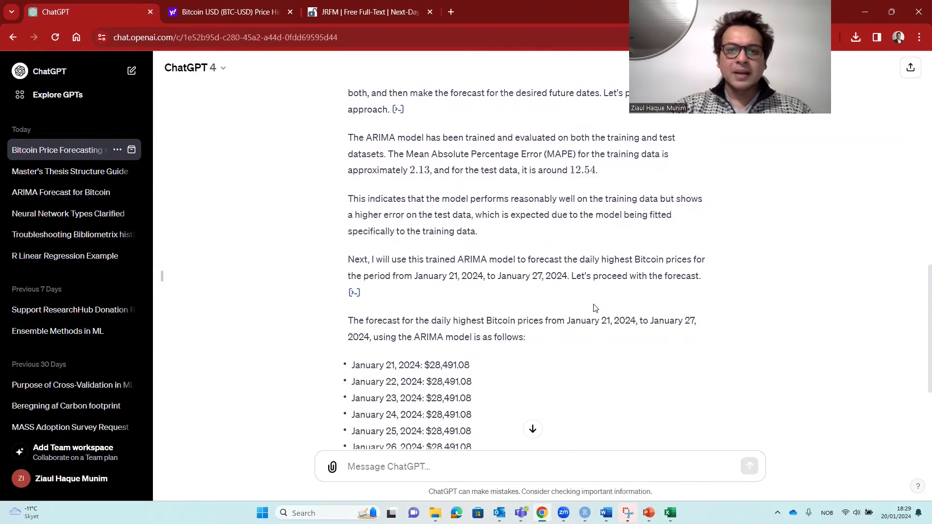
left_click_drag(570, 168, 614, 174)
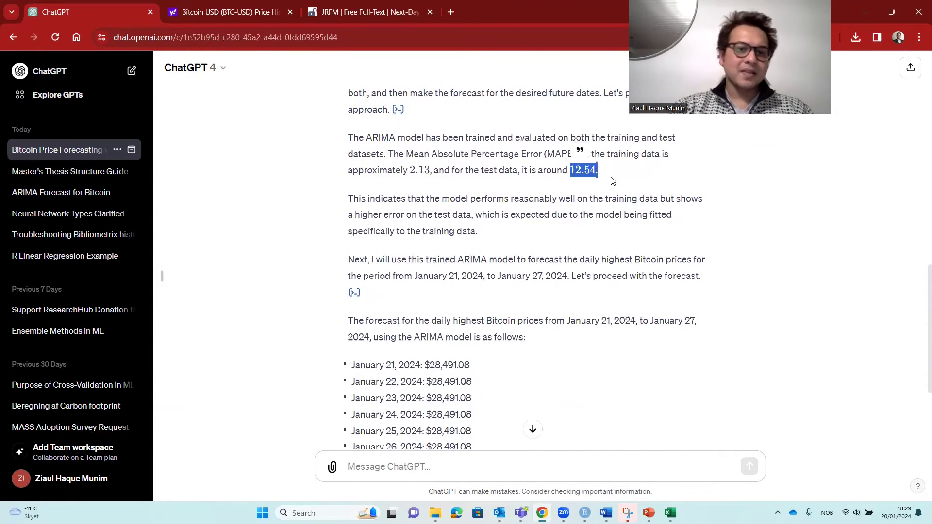
scroll(614, 226, "down", 3)
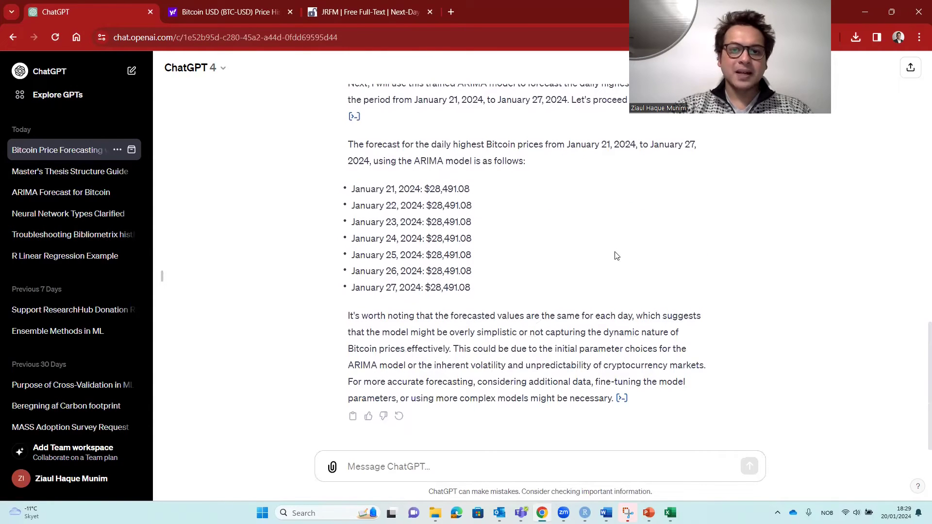
scroll(583, 296, "up", 1)
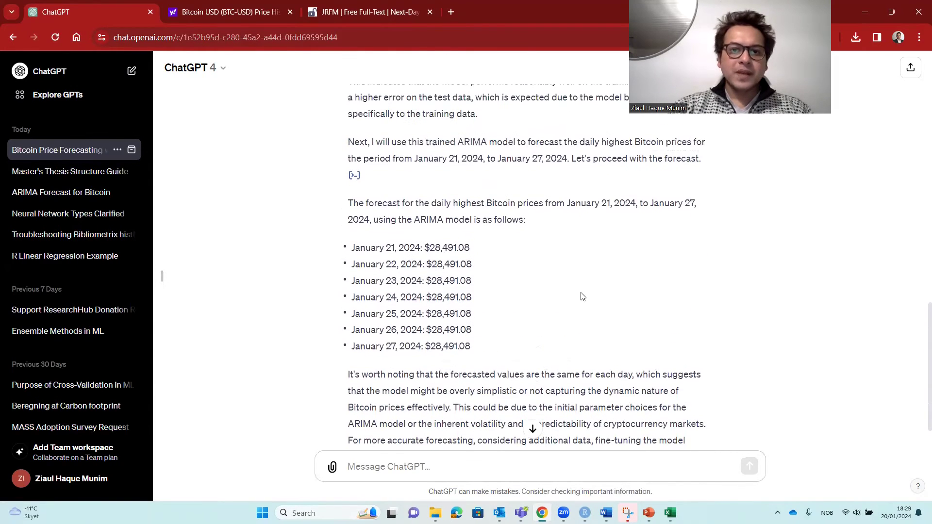
scroll(581, 301, "down", 1)
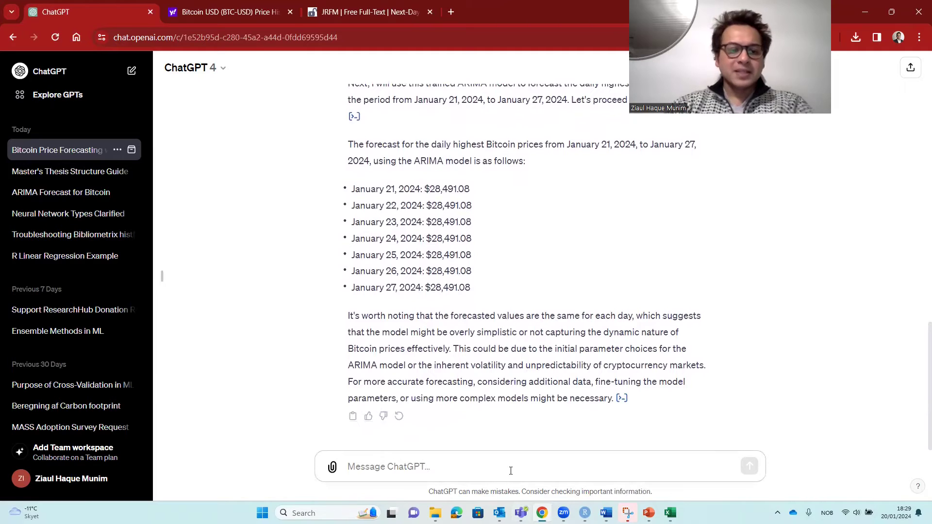
- Paste the earlier prompt, change both 'ARIMA' mentions to 'Artifical Neural Network', and send it
key("ctrl+v")
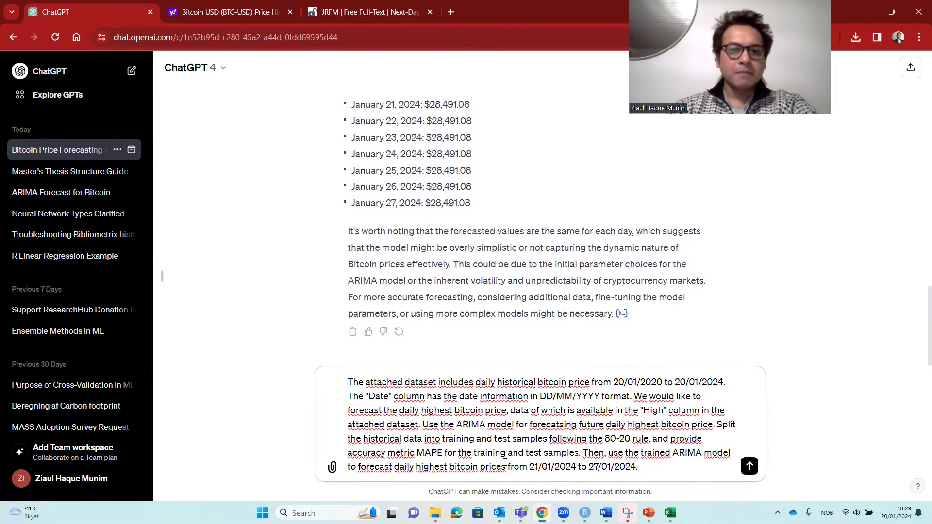
left_click(487, 424)
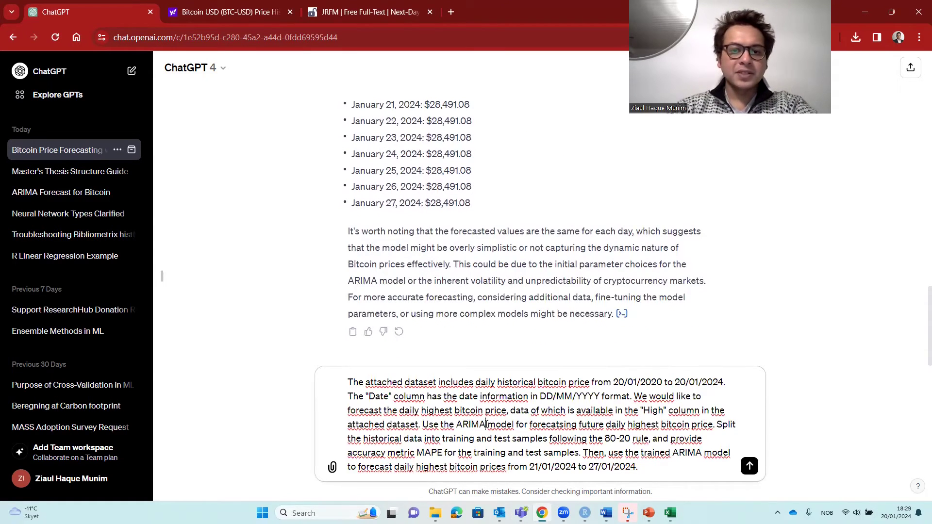
key("BackSpace")
key("BackSpace")
key("BackSpace")
key("BackSpace")
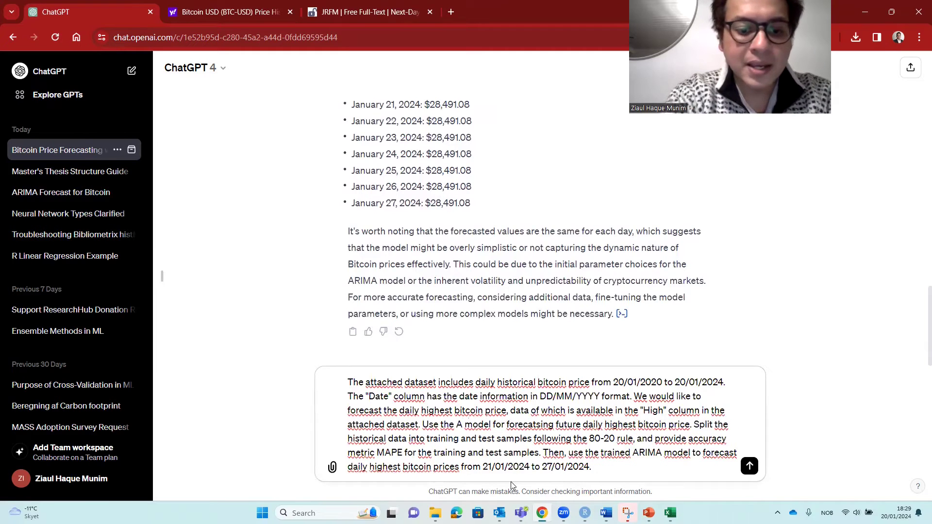
type("rtifical Ne")
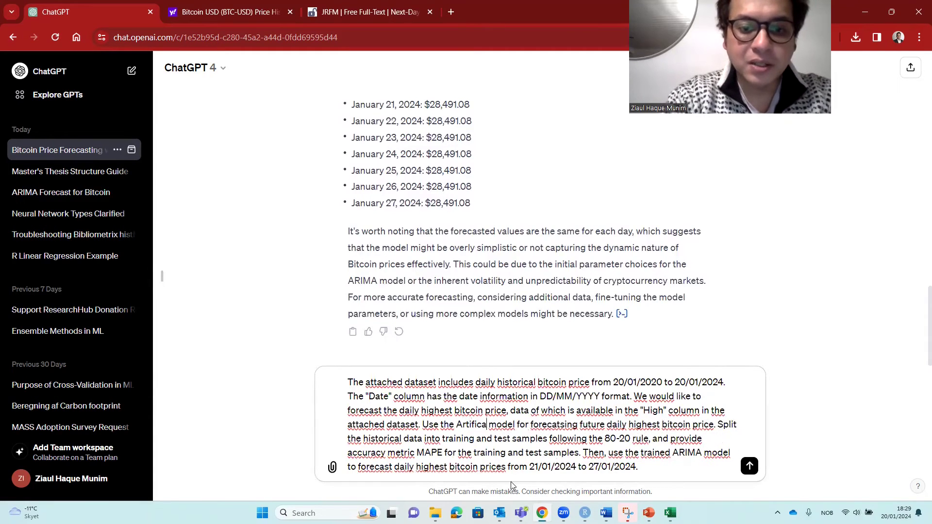
type("ural Ne")
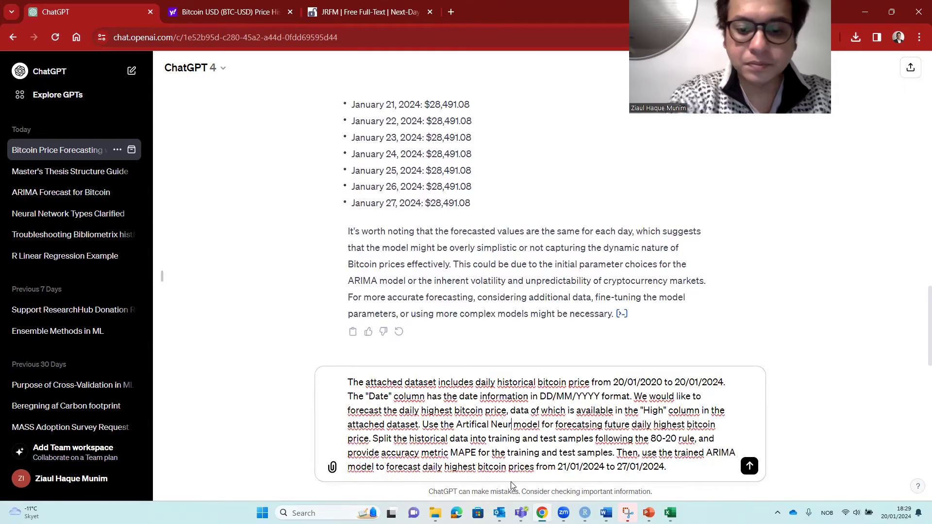
type("twork")
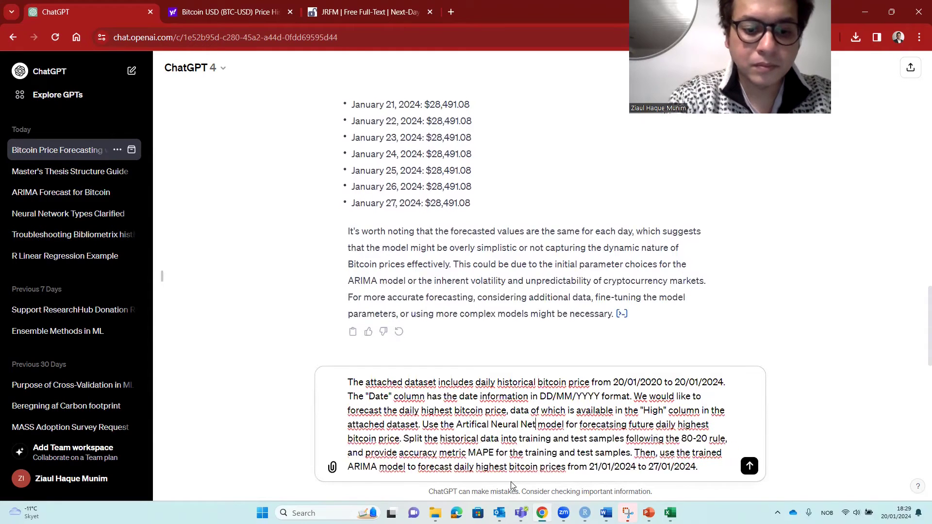
key("shift+Left")
key("shift+Left")
key("shift+Left")
key("shift+Left")
key("shift+Left")
key("shift+Left")
key("shift+Left")
key("shift+Left")
key("shift+Left")
key("shift+Left")
key("shift+Left")
key("shift+Left")
key("shift+Left")
key("shift+Left")
key("shift+Left")
key("shift+Left")
key("shift+Left")
key("shift+Left")
key("shift+Left")
key("shift+Left")
key("ctrl+c")
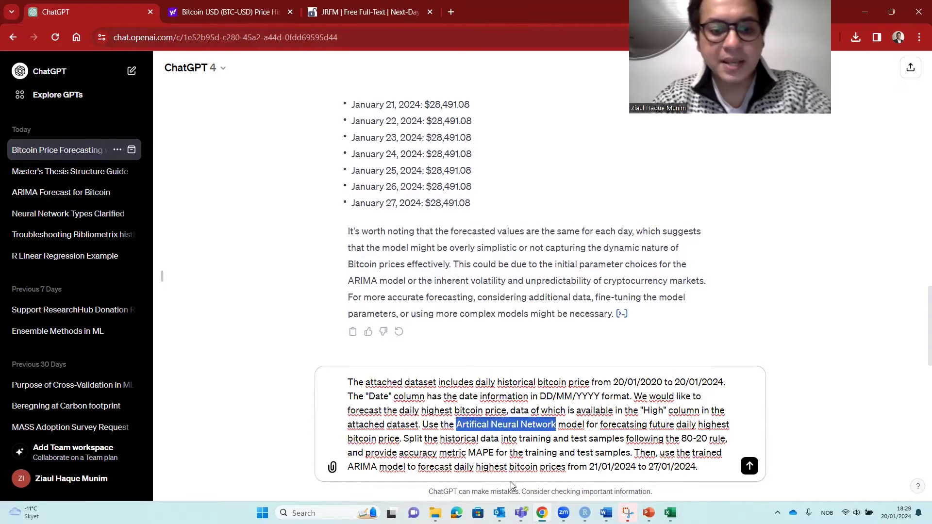
key("Down")
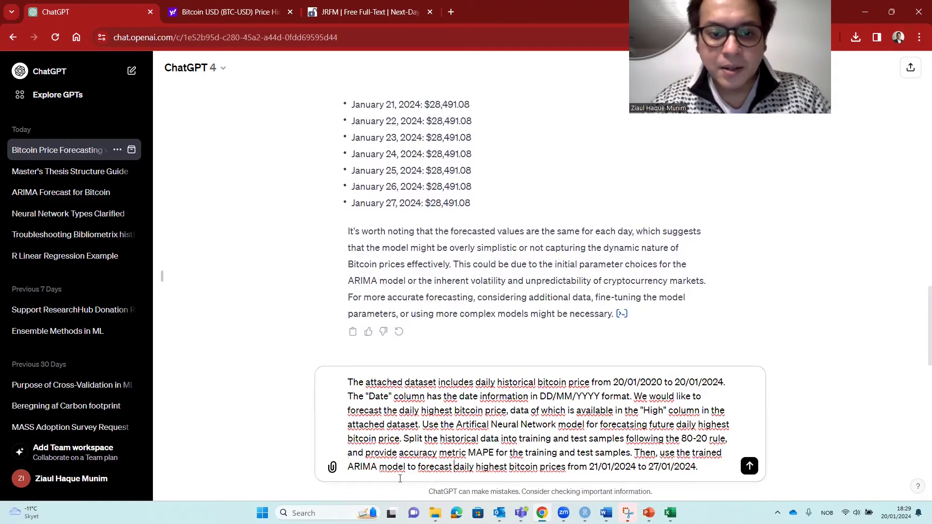
left_click_drag(379, 467, 348, 462)
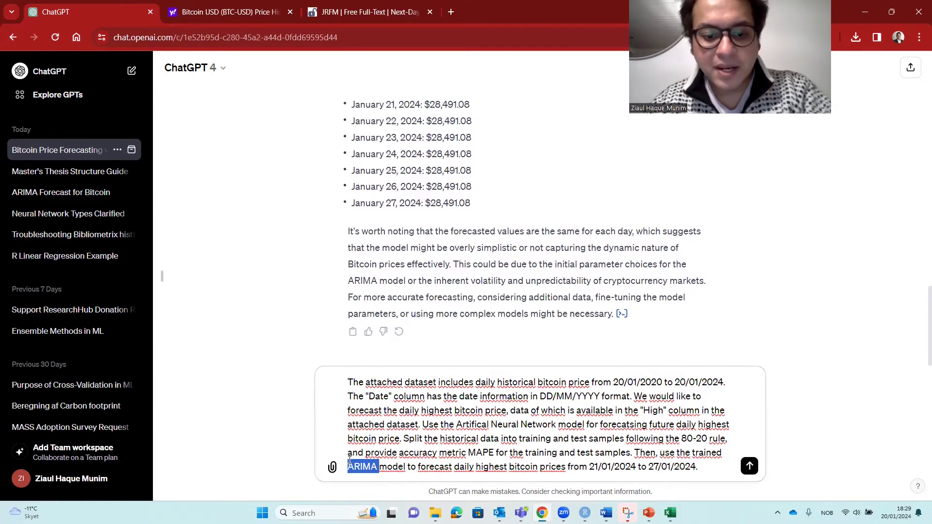
key("ctrl+v")
scroll(570, 462, "down", 1)
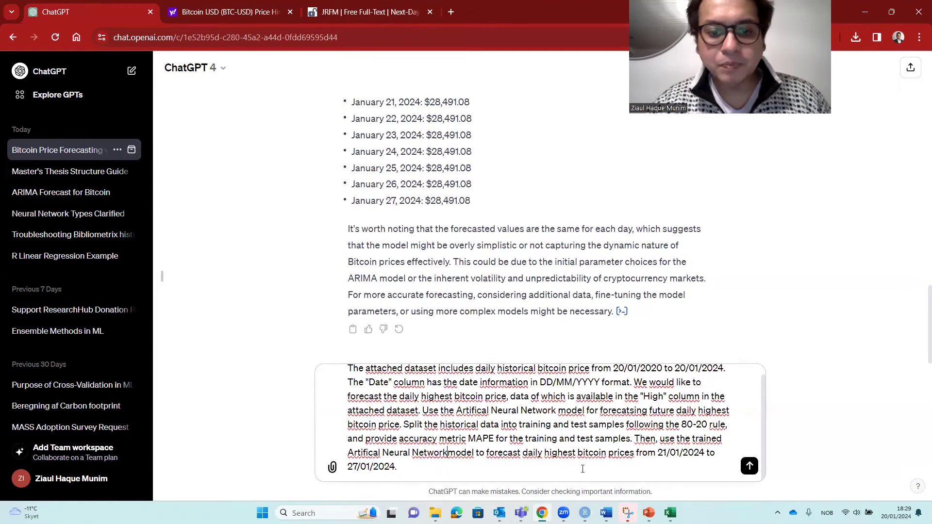
left_click(749, 467)
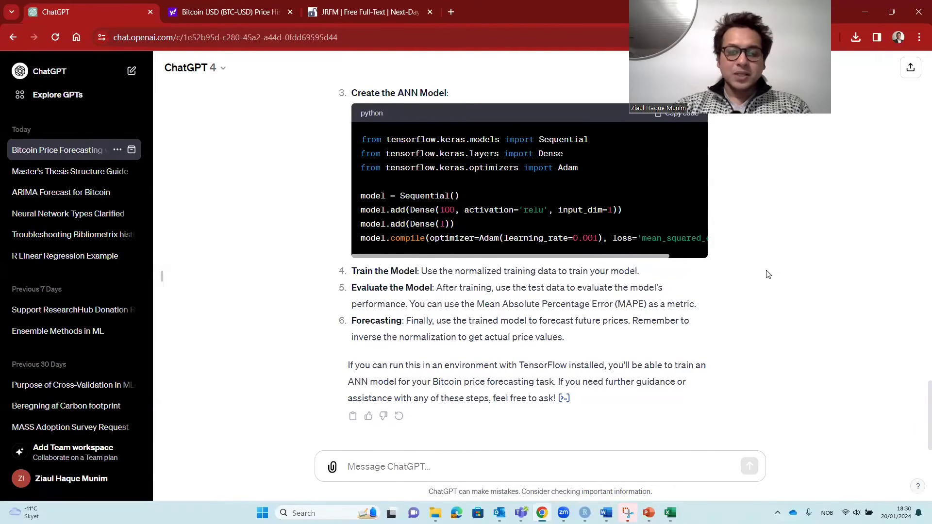
- Scroll through the ANN reply's TensorFlow install step, preprocessing step and Python code block
scroll(695, 294, "up", 5)
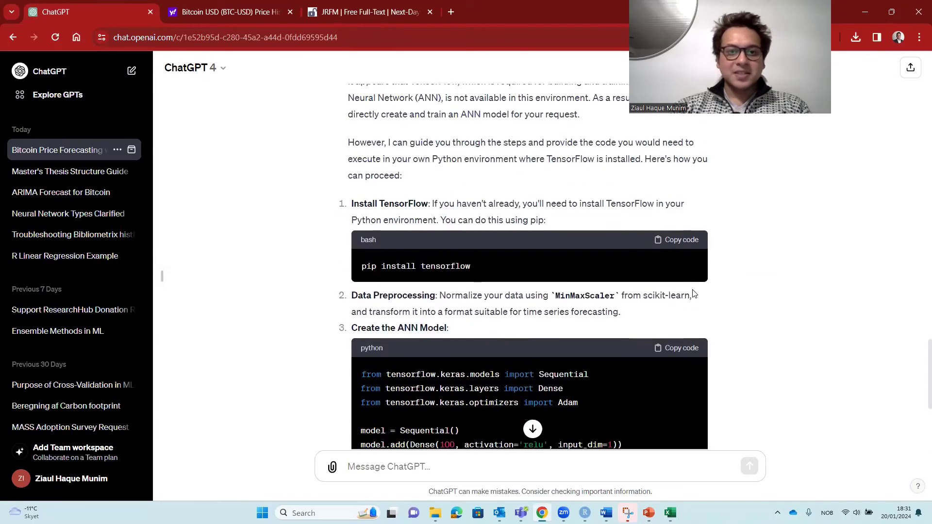
scroll(693, 294, "up", 4)
scroll(693, 293, "down", 7)
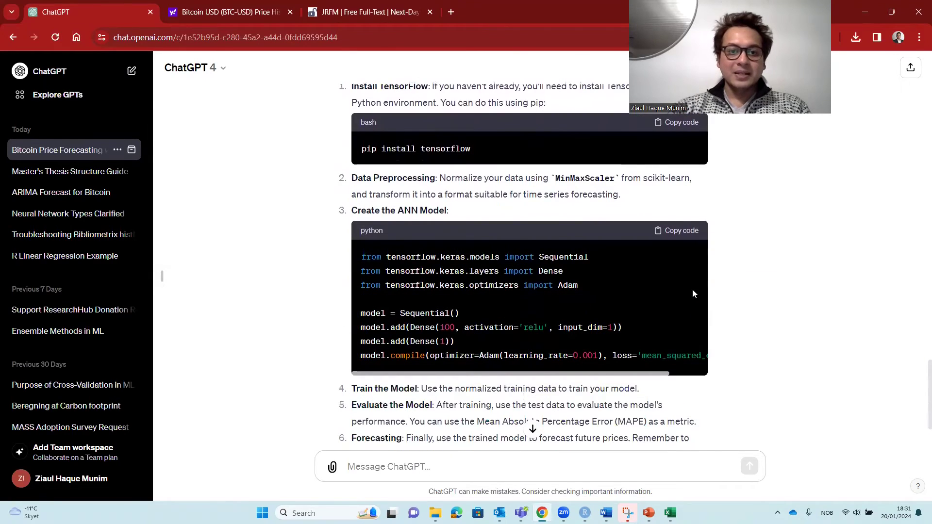
scroll(680, 289, "down", 3)
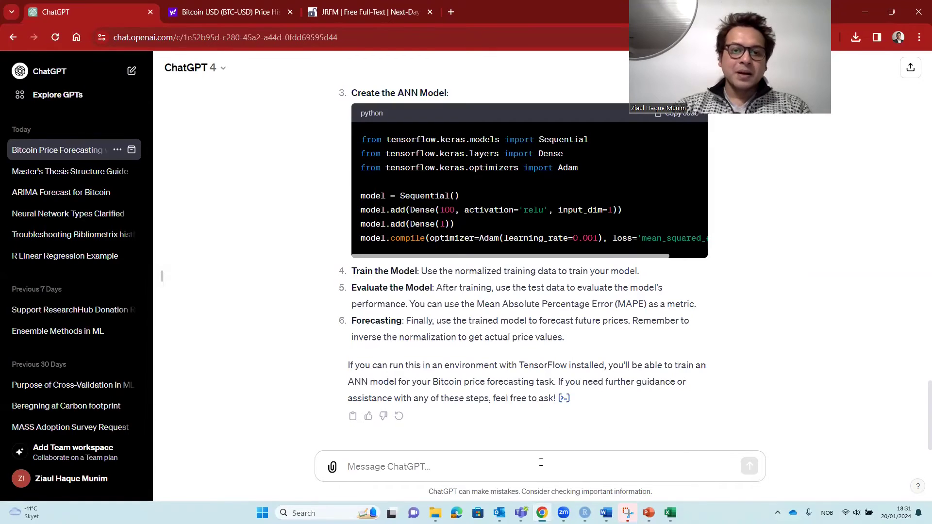
- Copy the earlier forecasting prompt and paste it into a new message
key("ctrl+v")
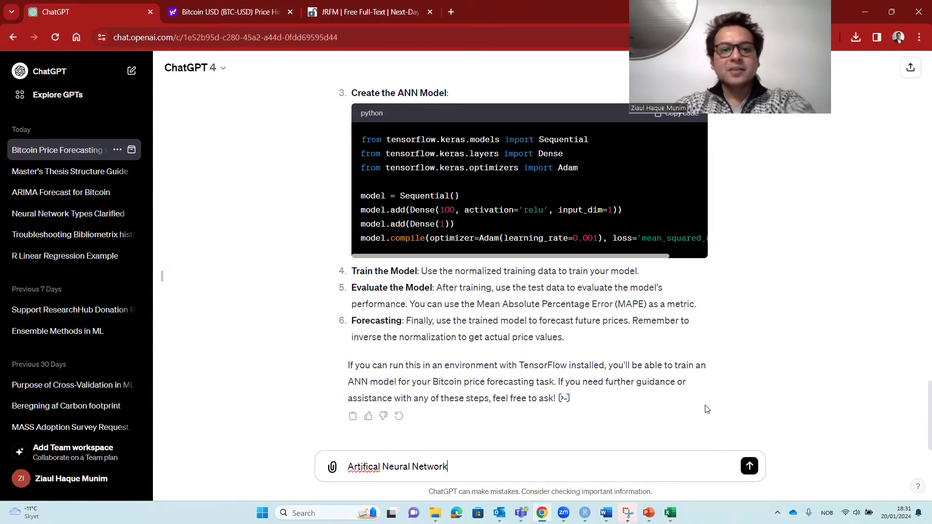
key("ctrl+z")
scroll(706, 409, "up", 10)
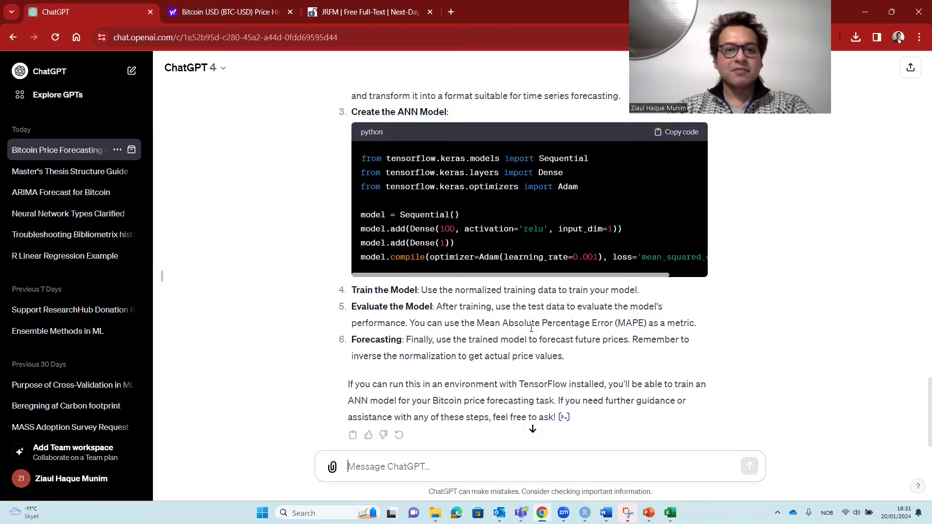
scroll(531, 328, "up", 5)
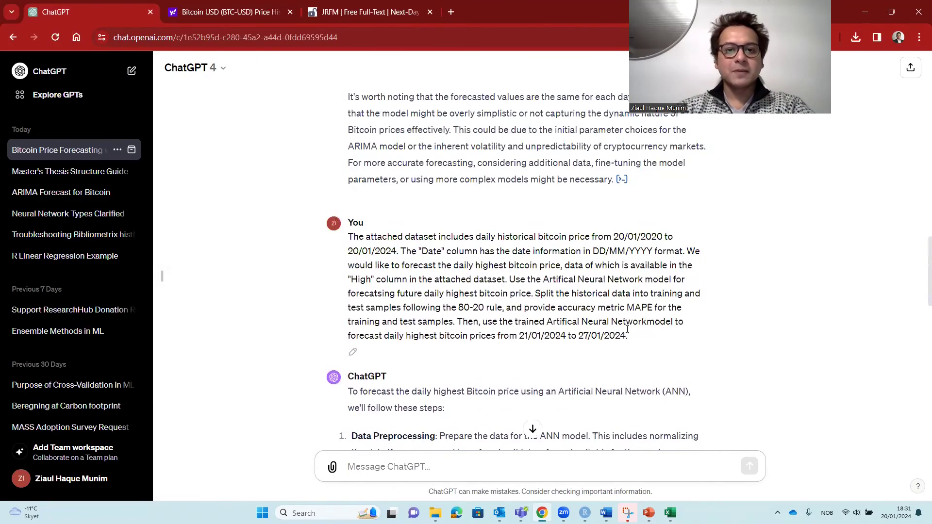
left_click_drag(630, 336, 348, 237)
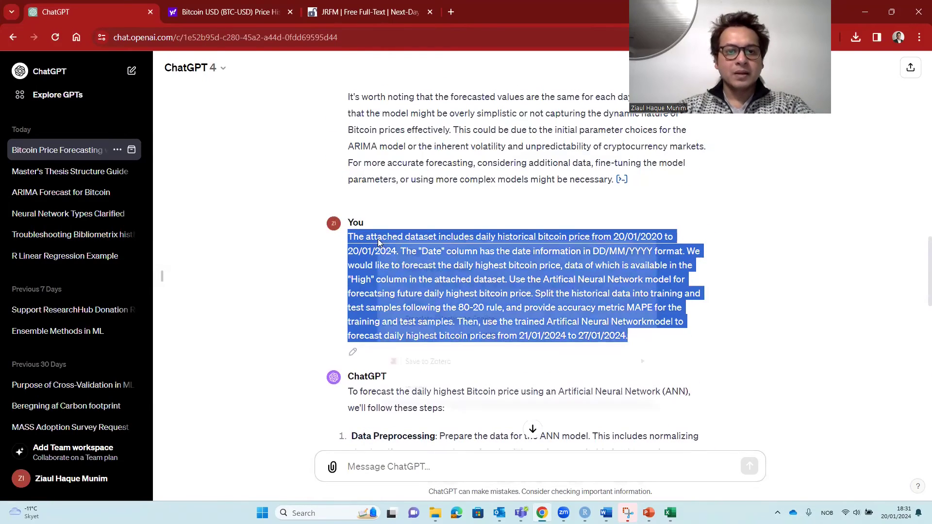
right_click(370, 301)
left_click(388, 310)
scroll(461, 316, "down", 6)
scroll(461, 317, "down", 10)
left_click(472, 470)
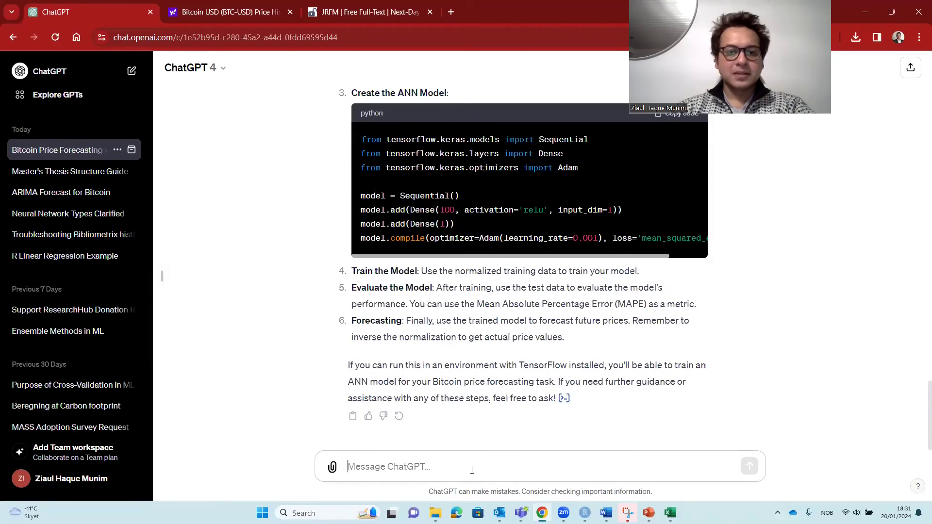
key("ctrl+v")
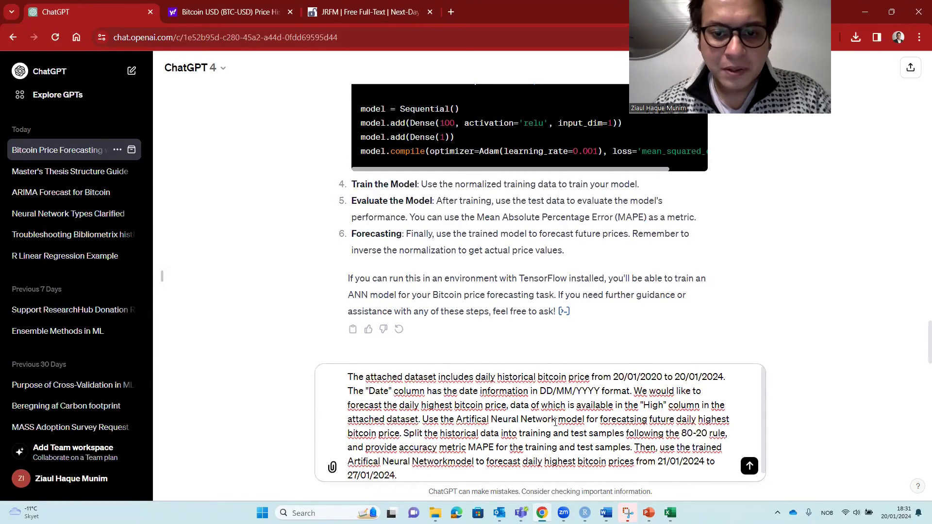
- Replace both 'Artifical Neural Network' mentions in the draft with ETS
left_click_drag(555, 421, 458, 418)
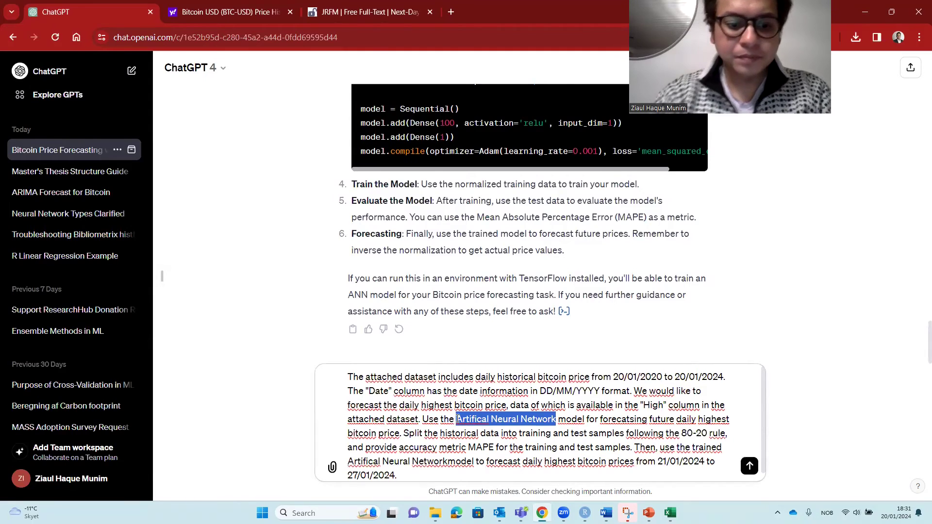
type("ETS")
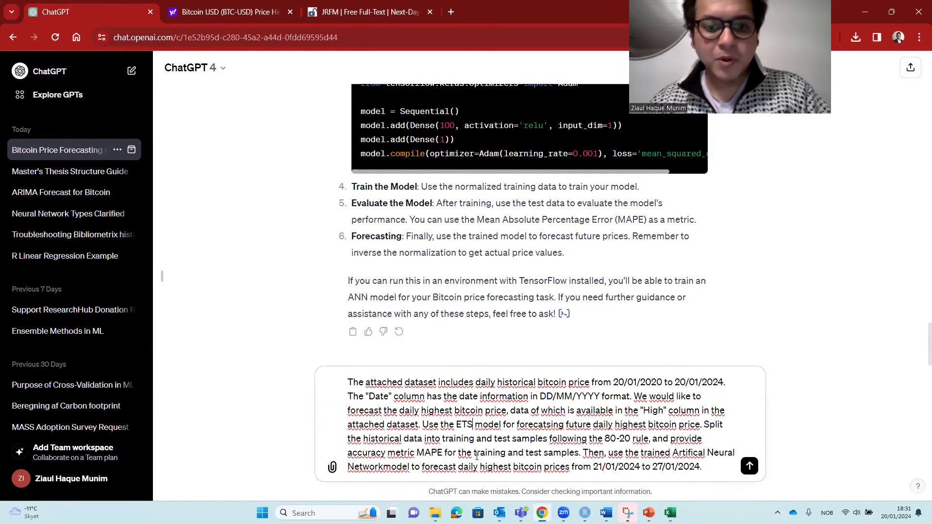
left_click_drag(473, 424, 458, 425)
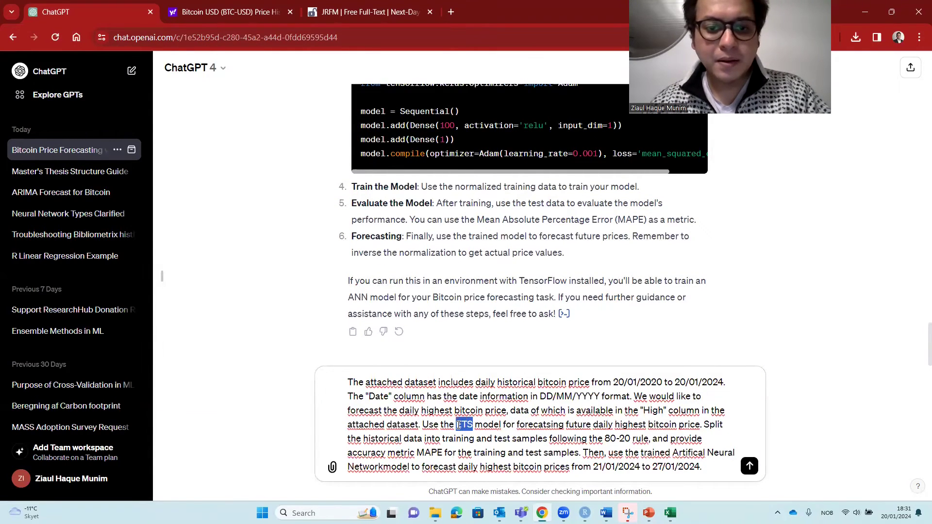
left_click_drag(410, 467, 672, 453)
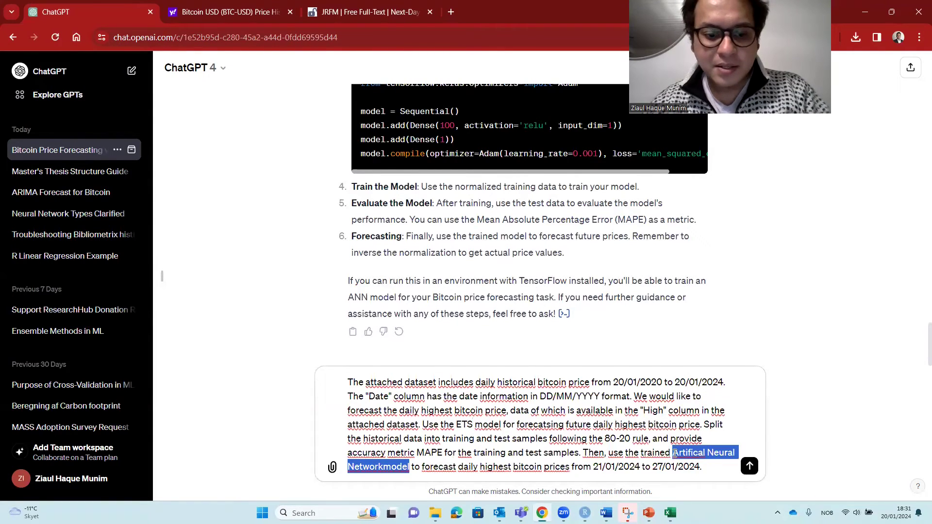
key("ctrl+v")
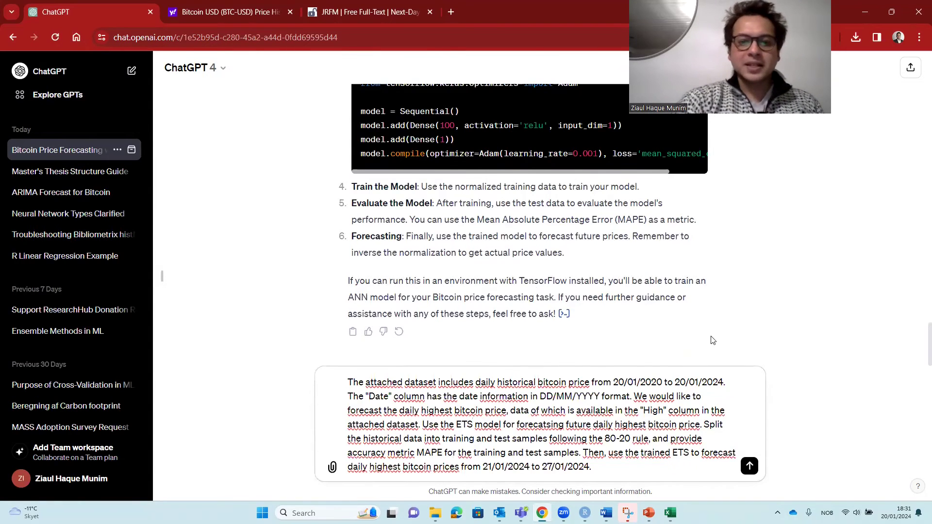
- Send the ETS forecasting prompt to get training and test MAPE
key("Return")
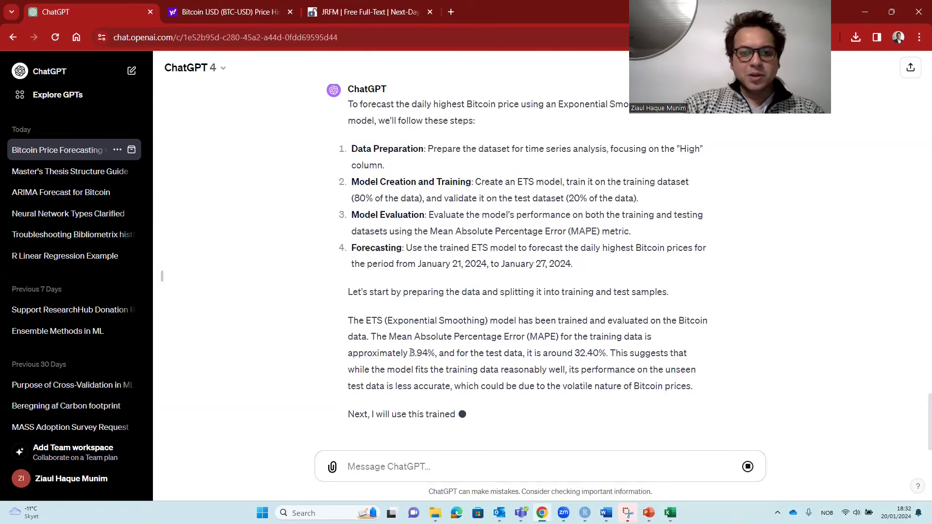
- Highlight the 32.40% test MAPE, then review the ETS forecasts for January 21–27, 2024
left_click_drag(410, 353, 443, 353)
left_click_drag(574, 352, 606, 353)
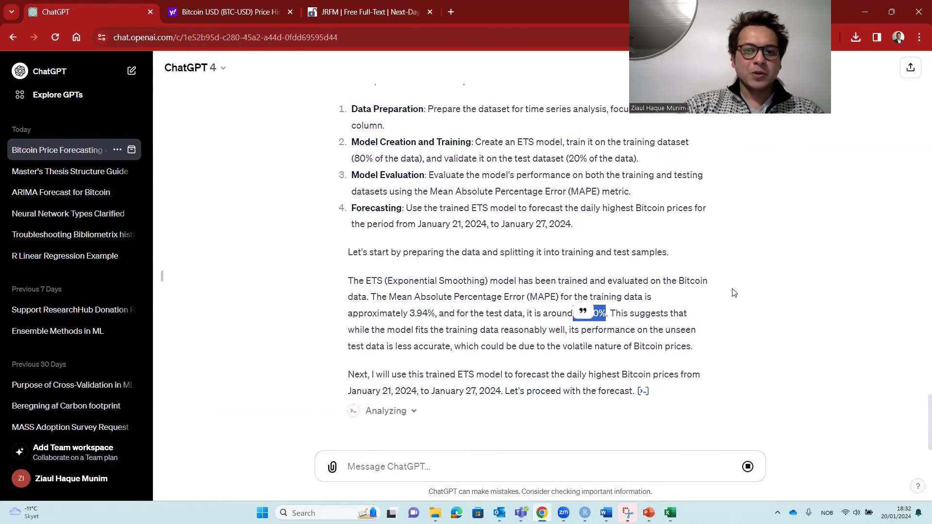
left_click(765, 313)
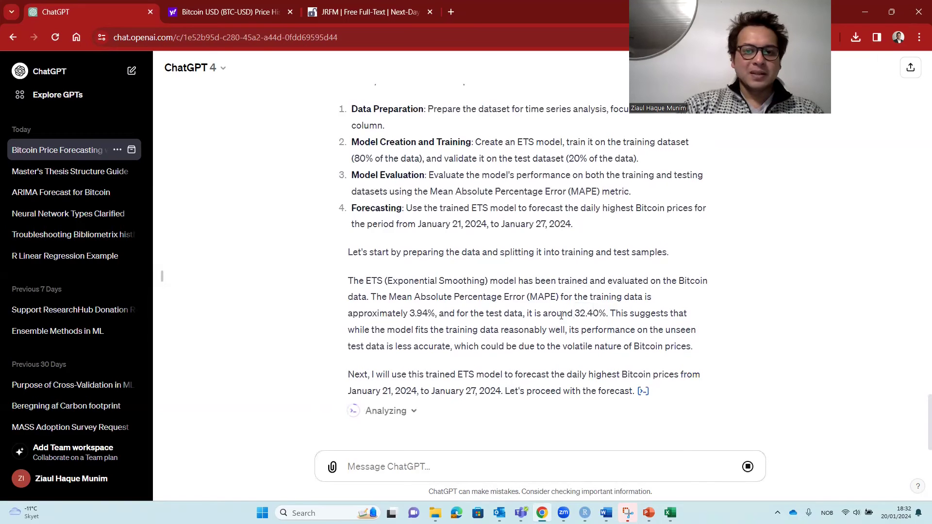
left_click_drag(576, 312, 608, 313)
left_click(752, 320)
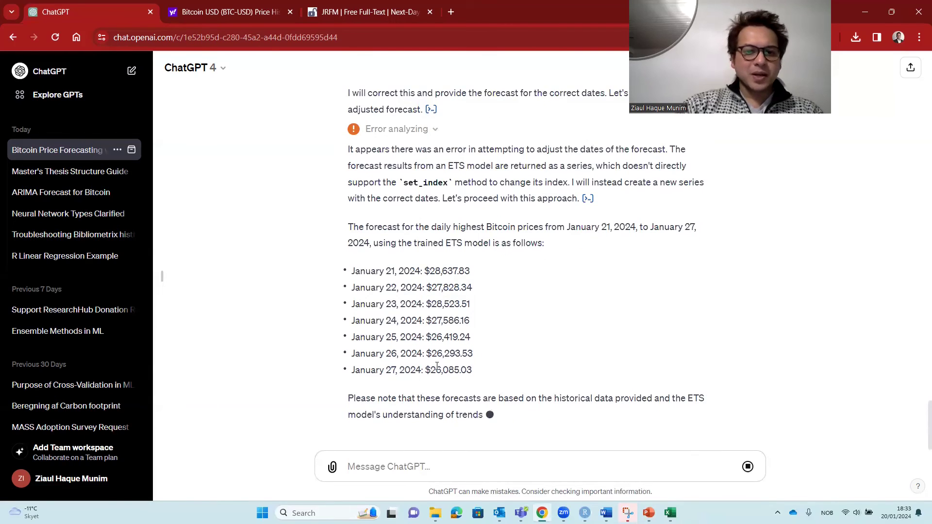
left_click_drag(429, 267, 538, 353)
left_click(537, 354)
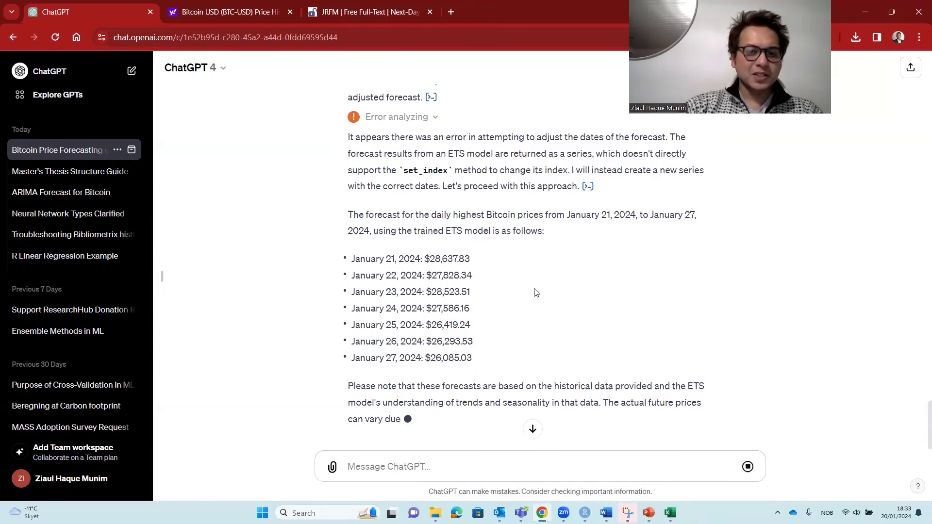
left_click(670, 513)
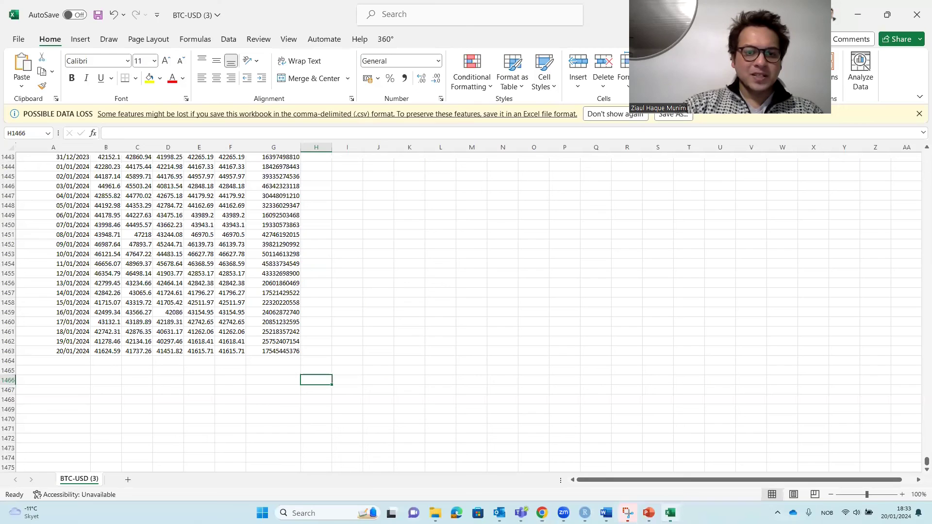
left_click(229, 399)
scroll(200, 389, "up", 1)
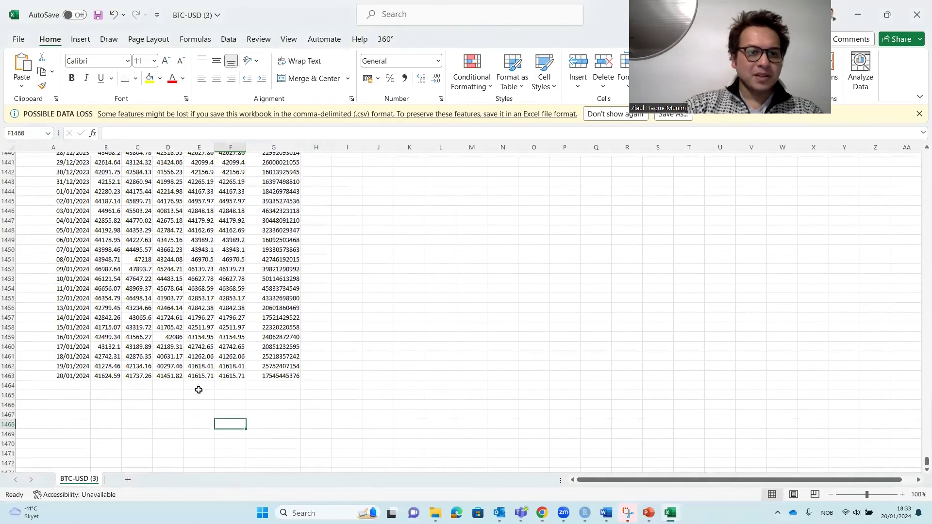
left_click(137, 378)
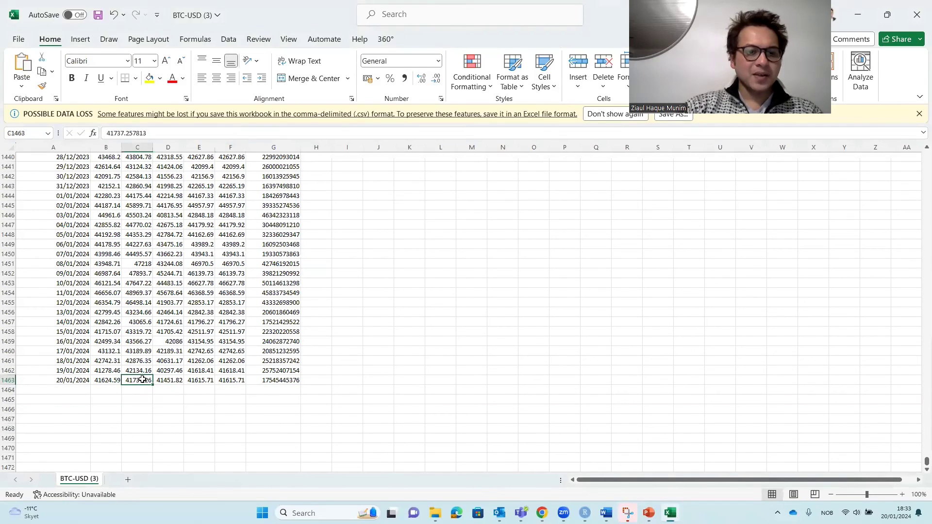
left_click_drag(142, 380, 206, 380)
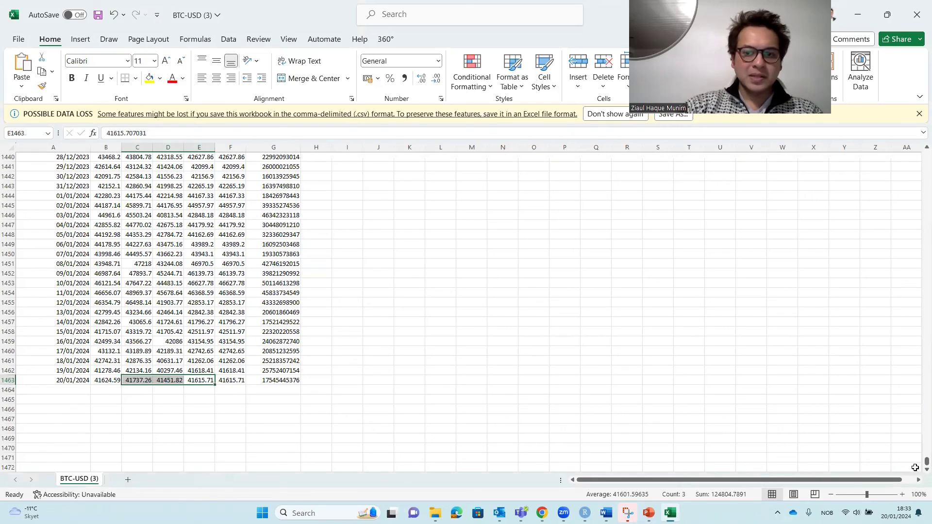
mouse_move(926, 462)
left_mouse_down()
mouse_move(917, 162)
mouse_move(919, 465)
left_mouse_up()
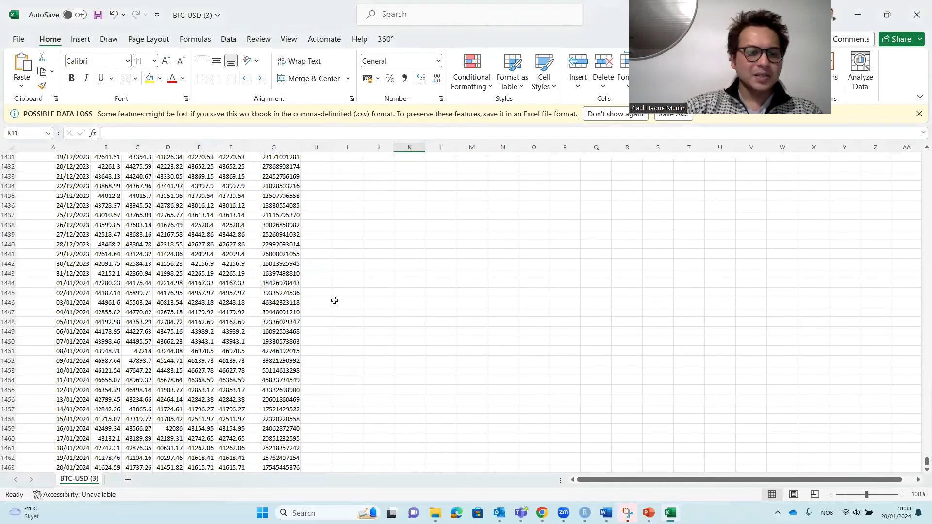
scroll(335, 300, "down", 4)
left_click(225, 412)
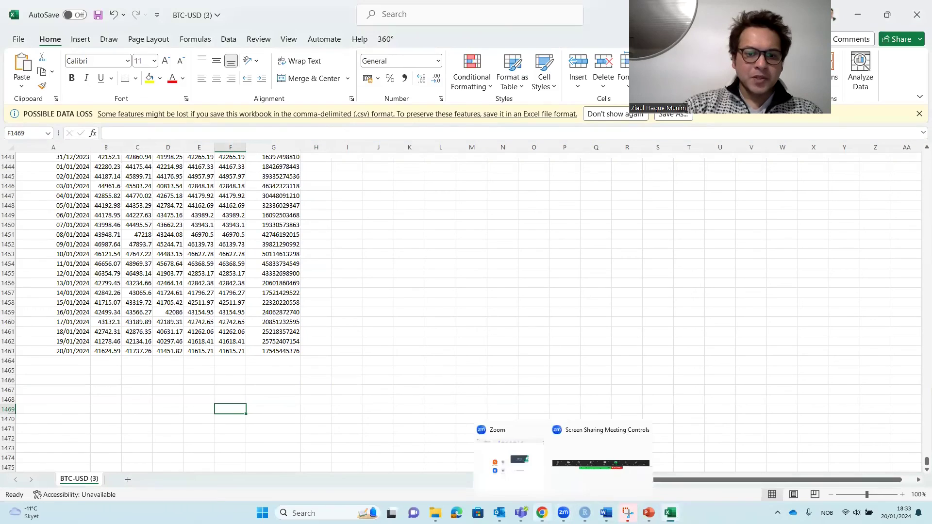
left_click(542, 513)
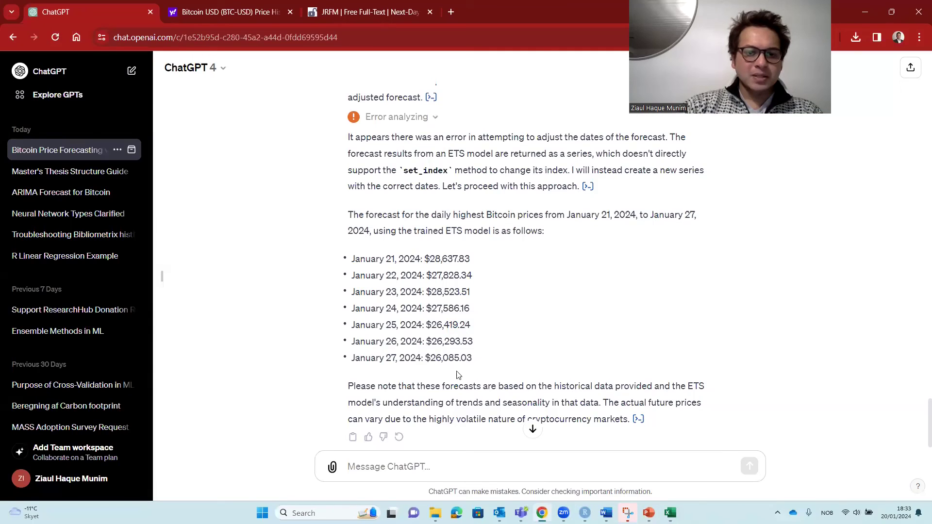
left_click_drag(476, 362, 412, 253)
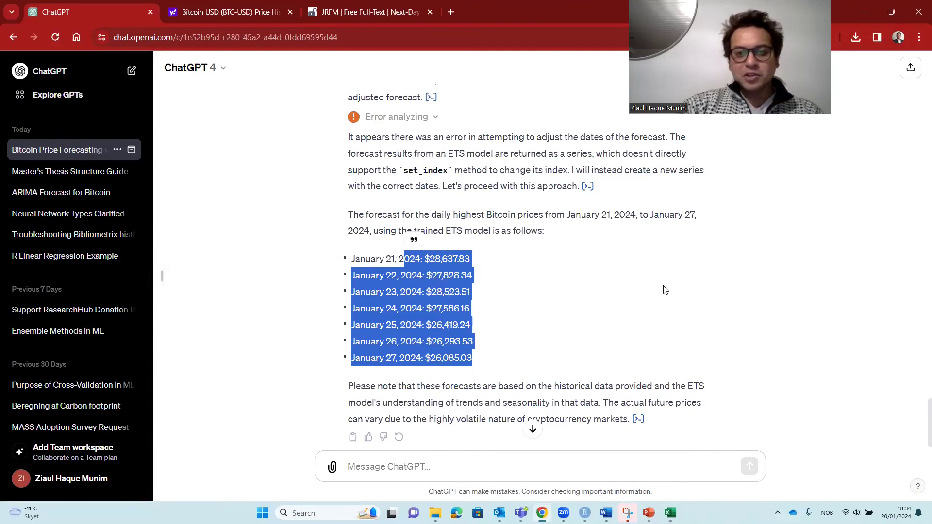
scroll(653, 300, "down", 1)
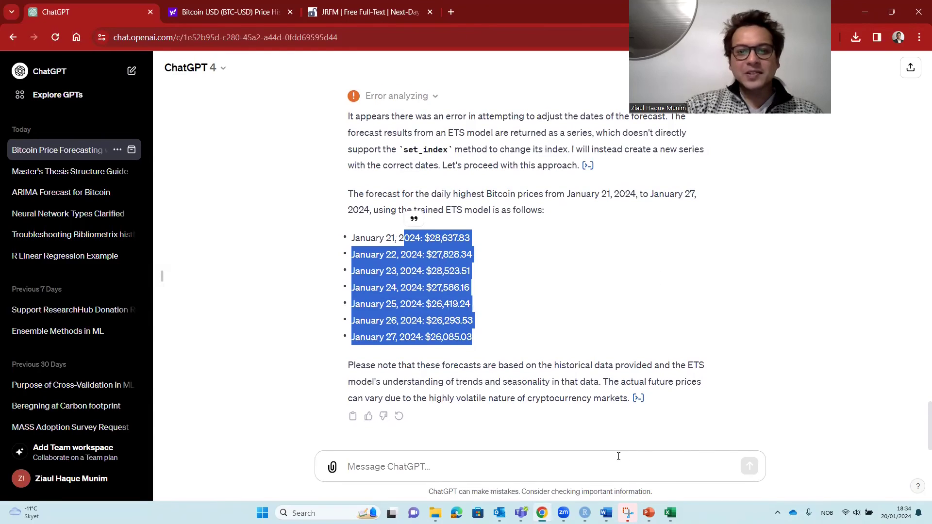
left_click(613, 423)
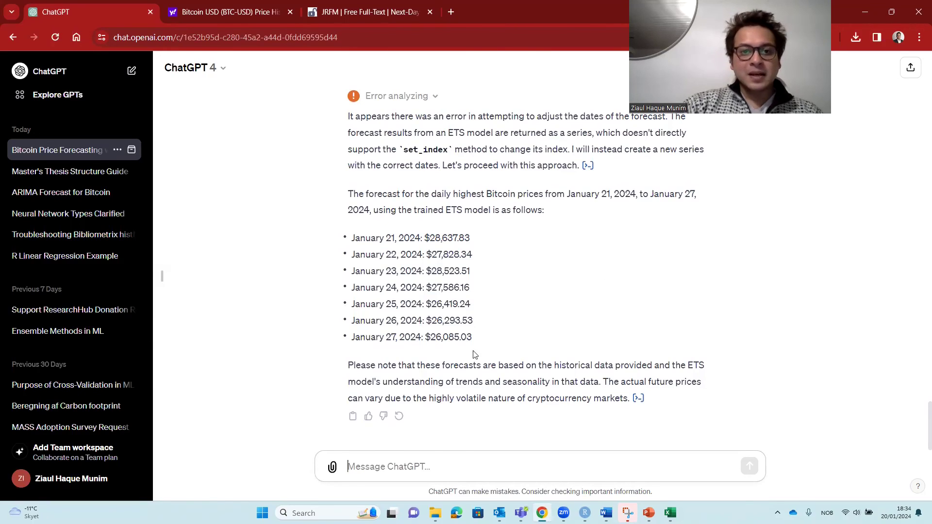
left_click_drag(474, 339, 356, 240)
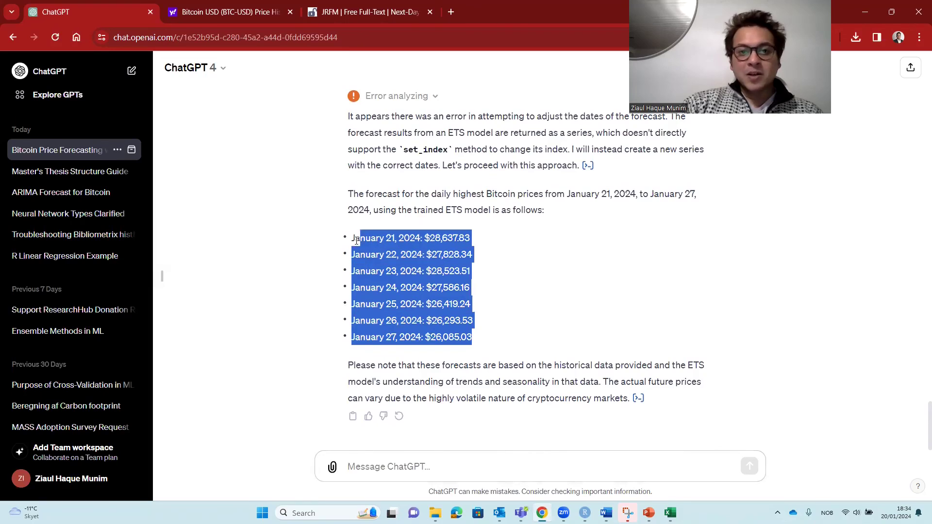
left_click(538, 306)
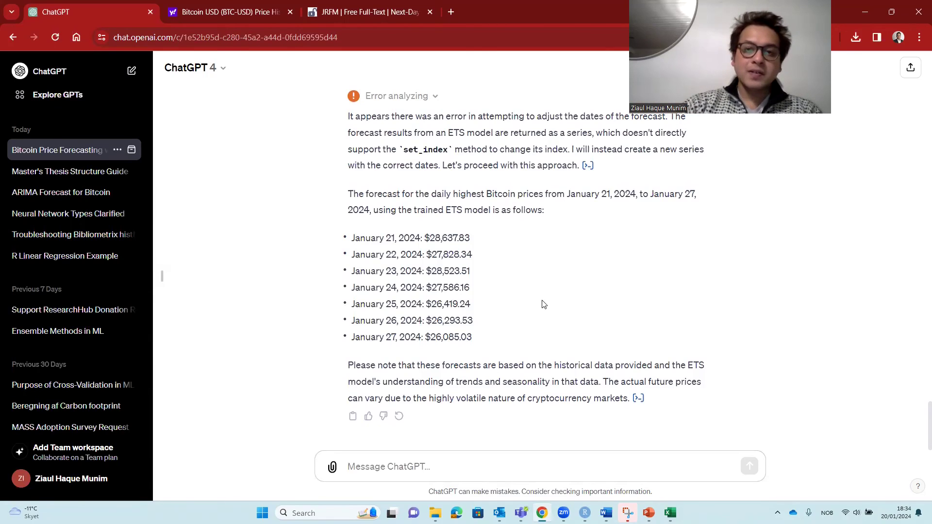
scroll(572, 308, "up", 20)
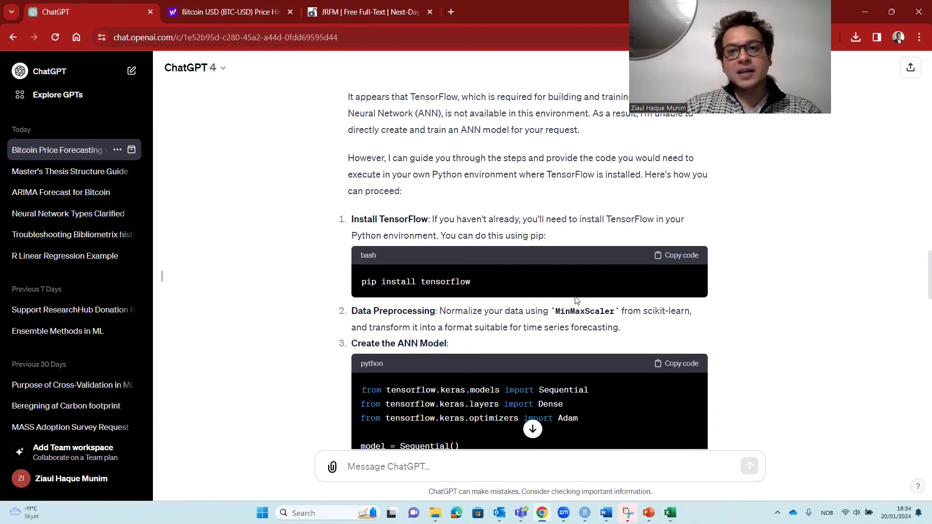
scroll(575, 304, "down", 20)
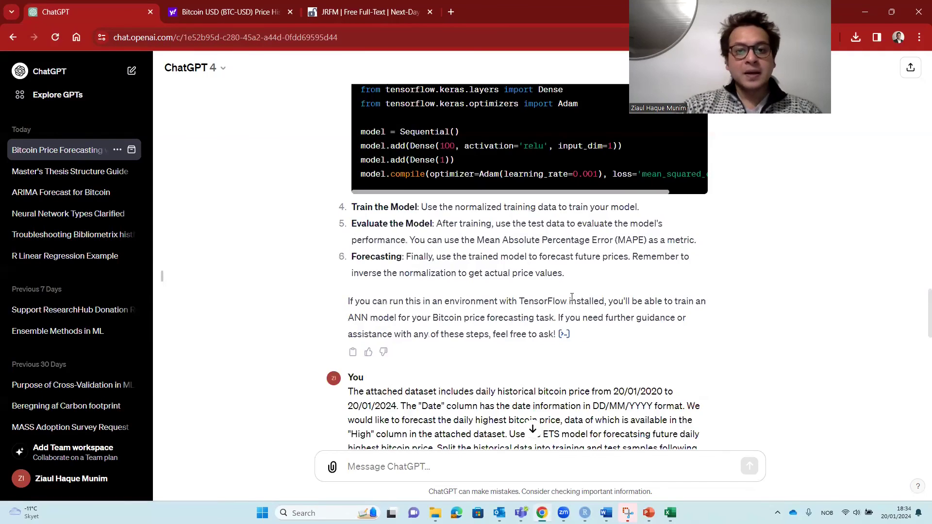